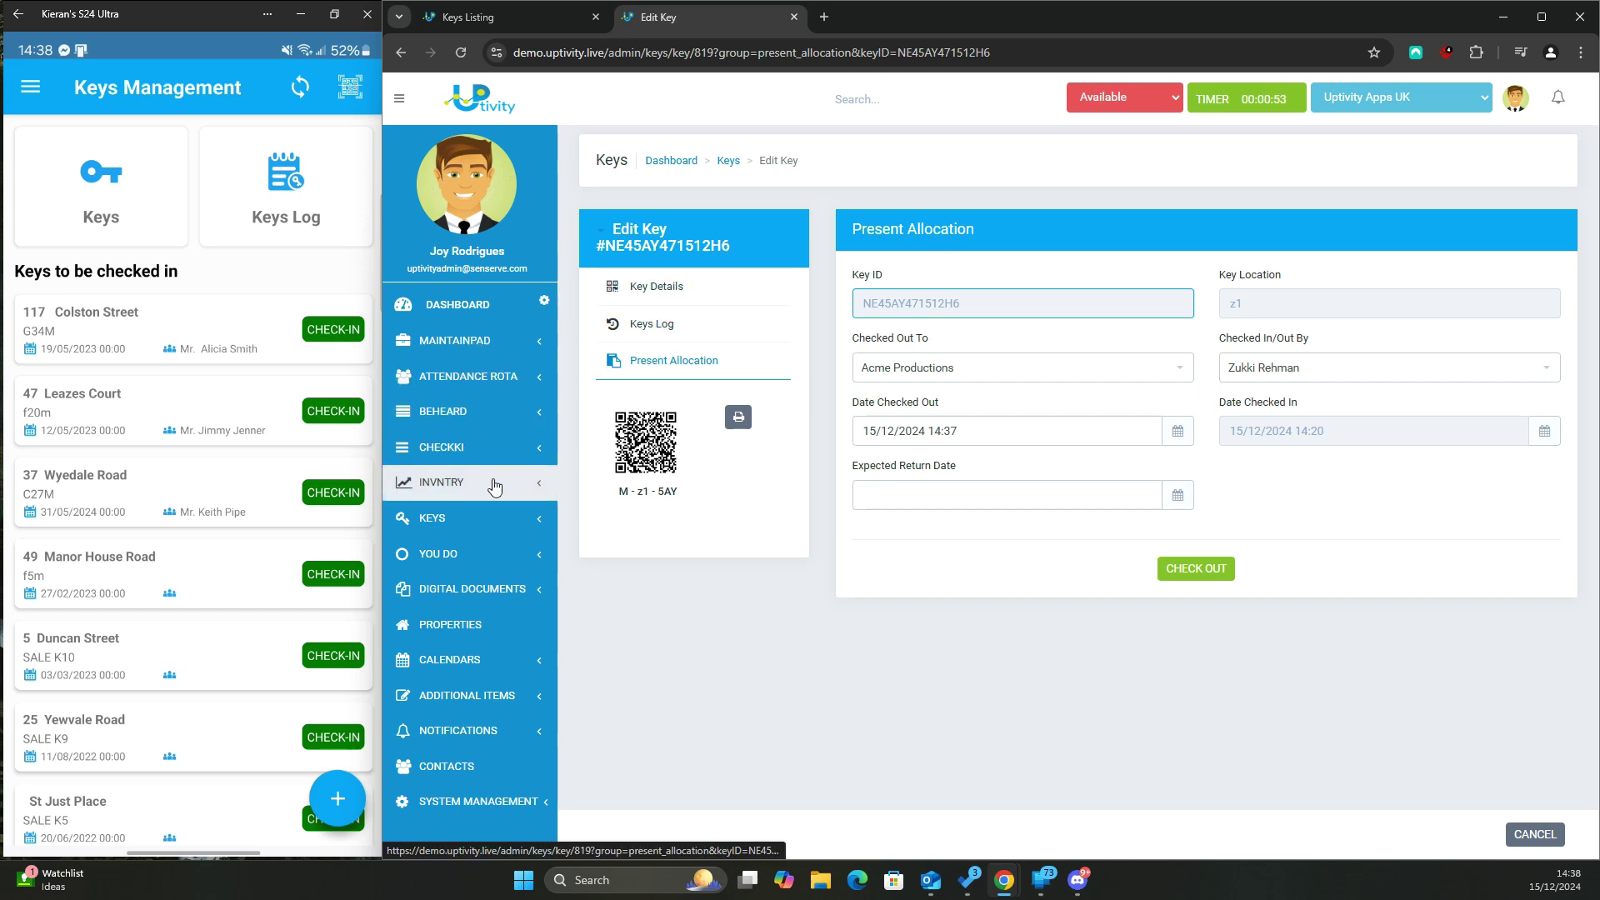
left_click(517, 518)
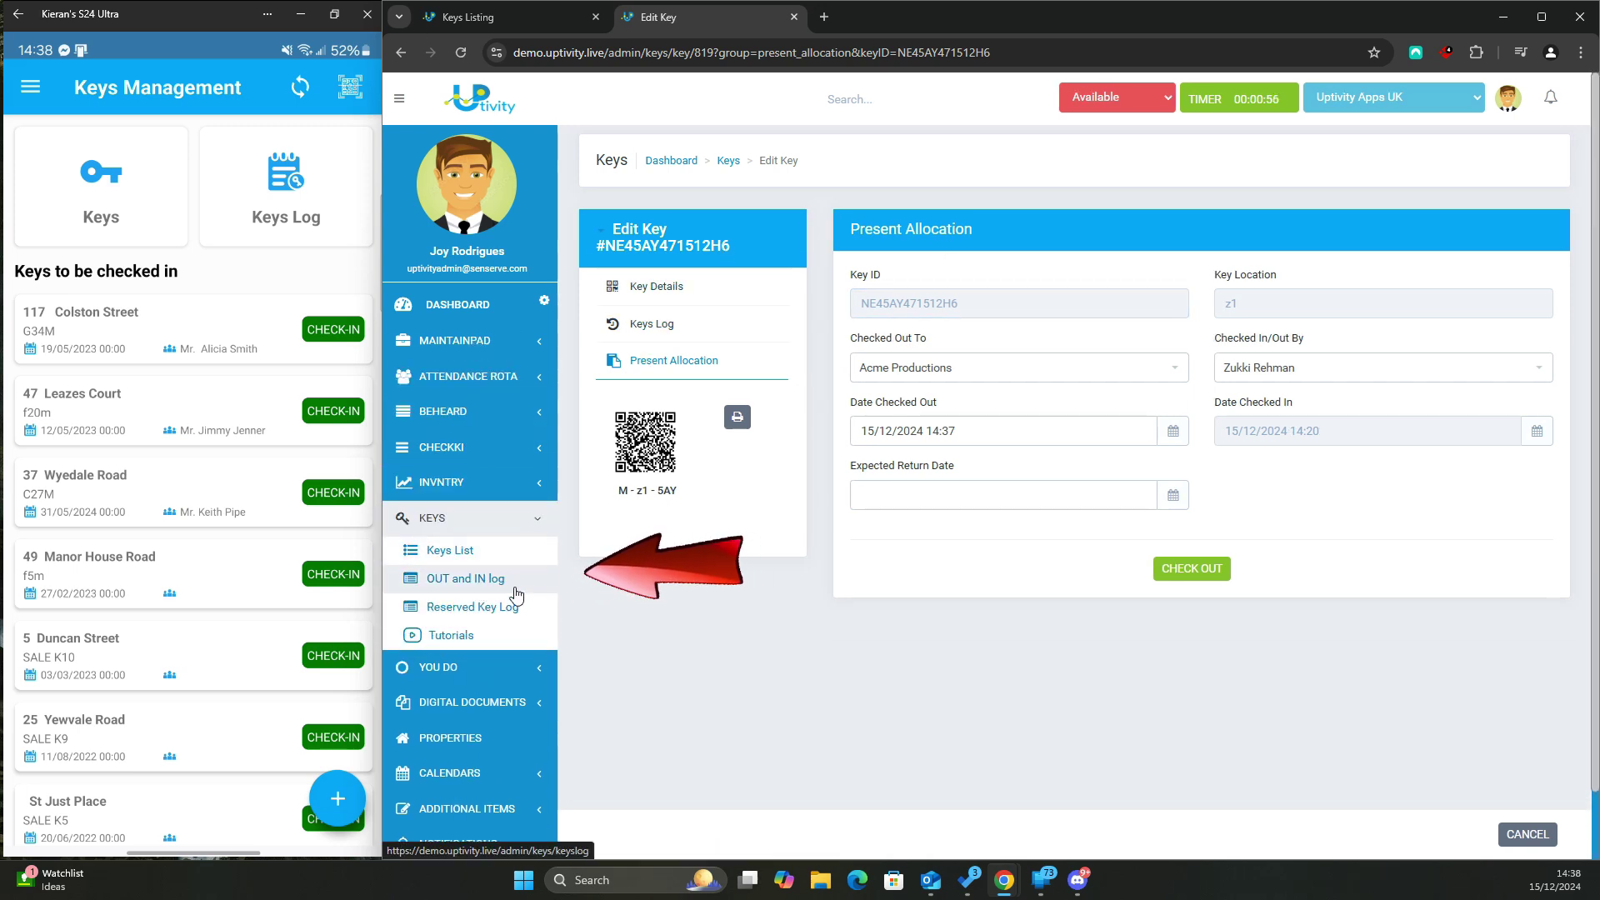
left_click(498, 562)
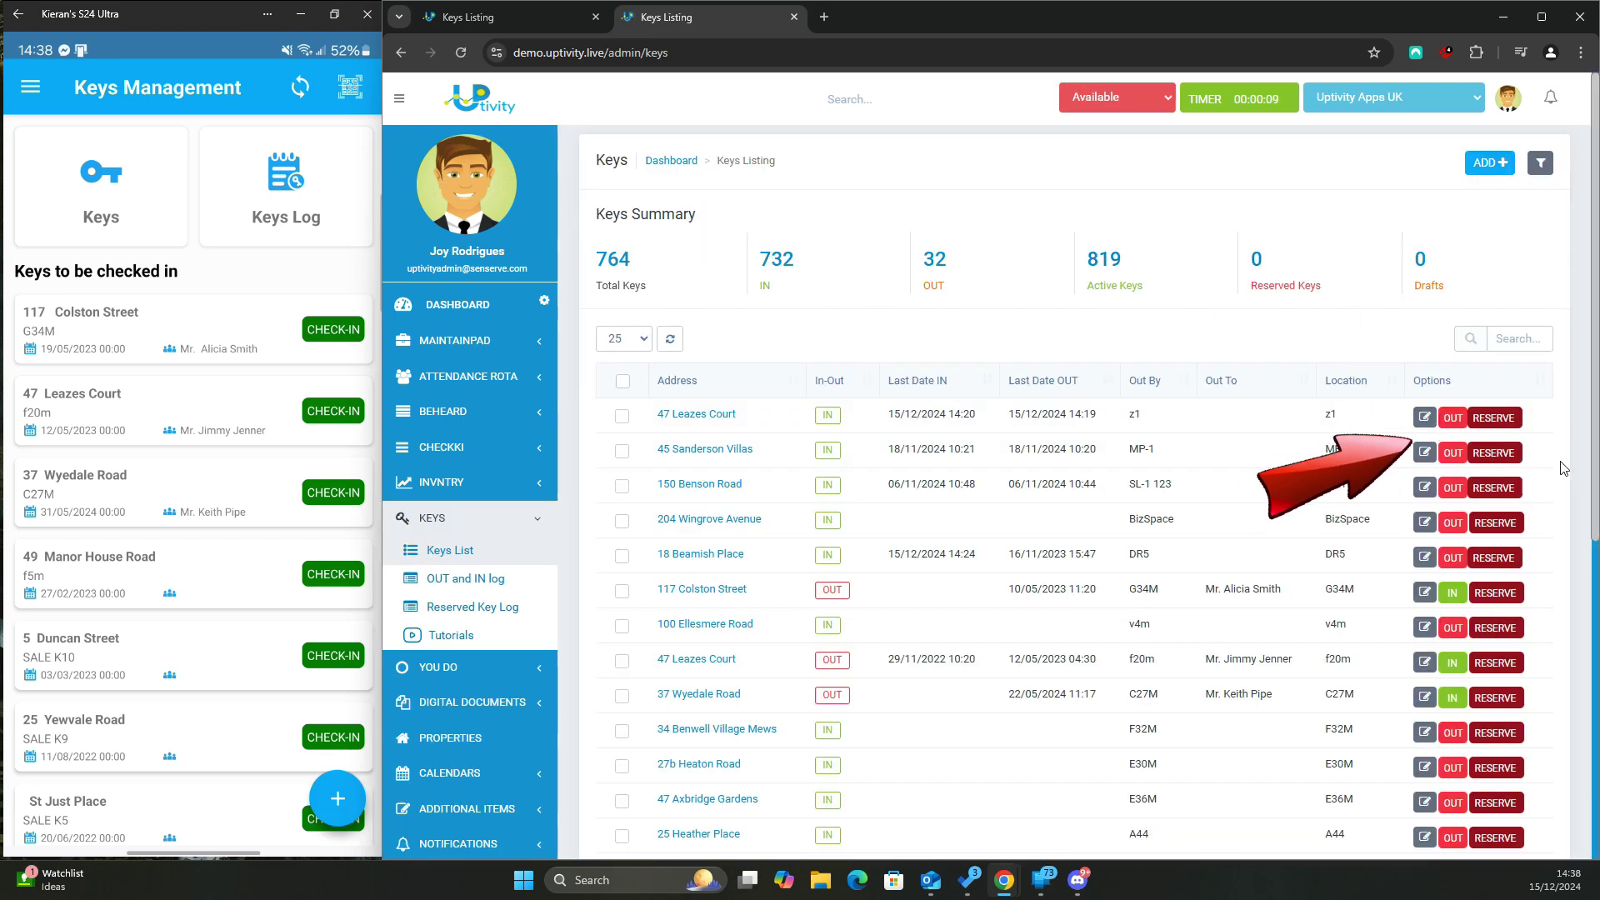
left_click(1454, 418)
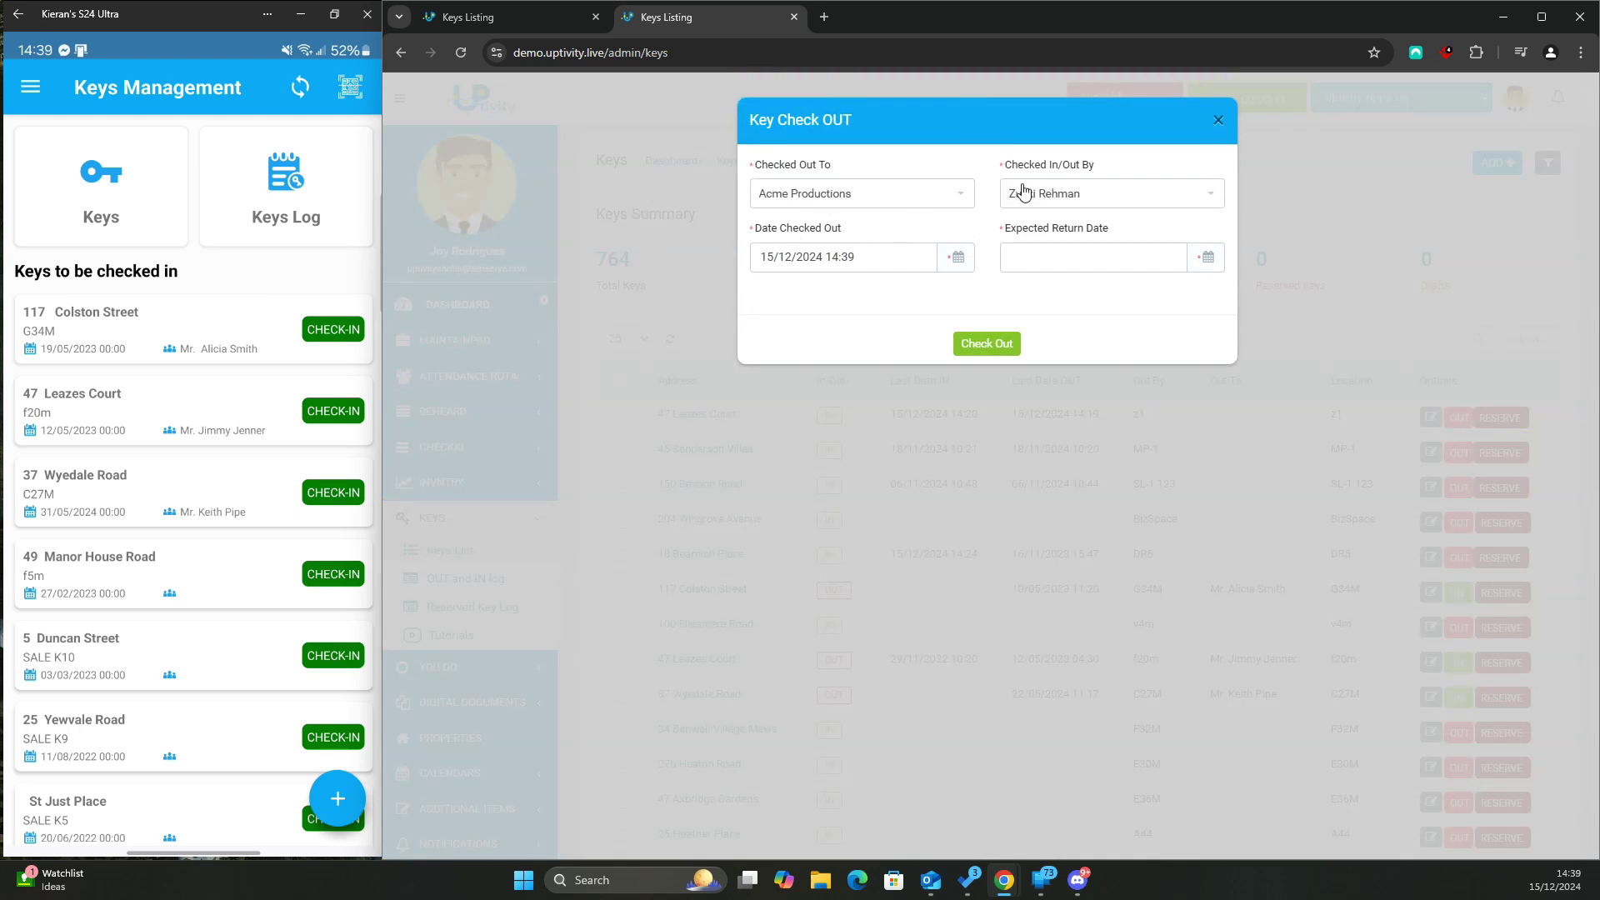
Pick an expected return date and confirm the check-out to Acme Productions
left_click(812, 257)
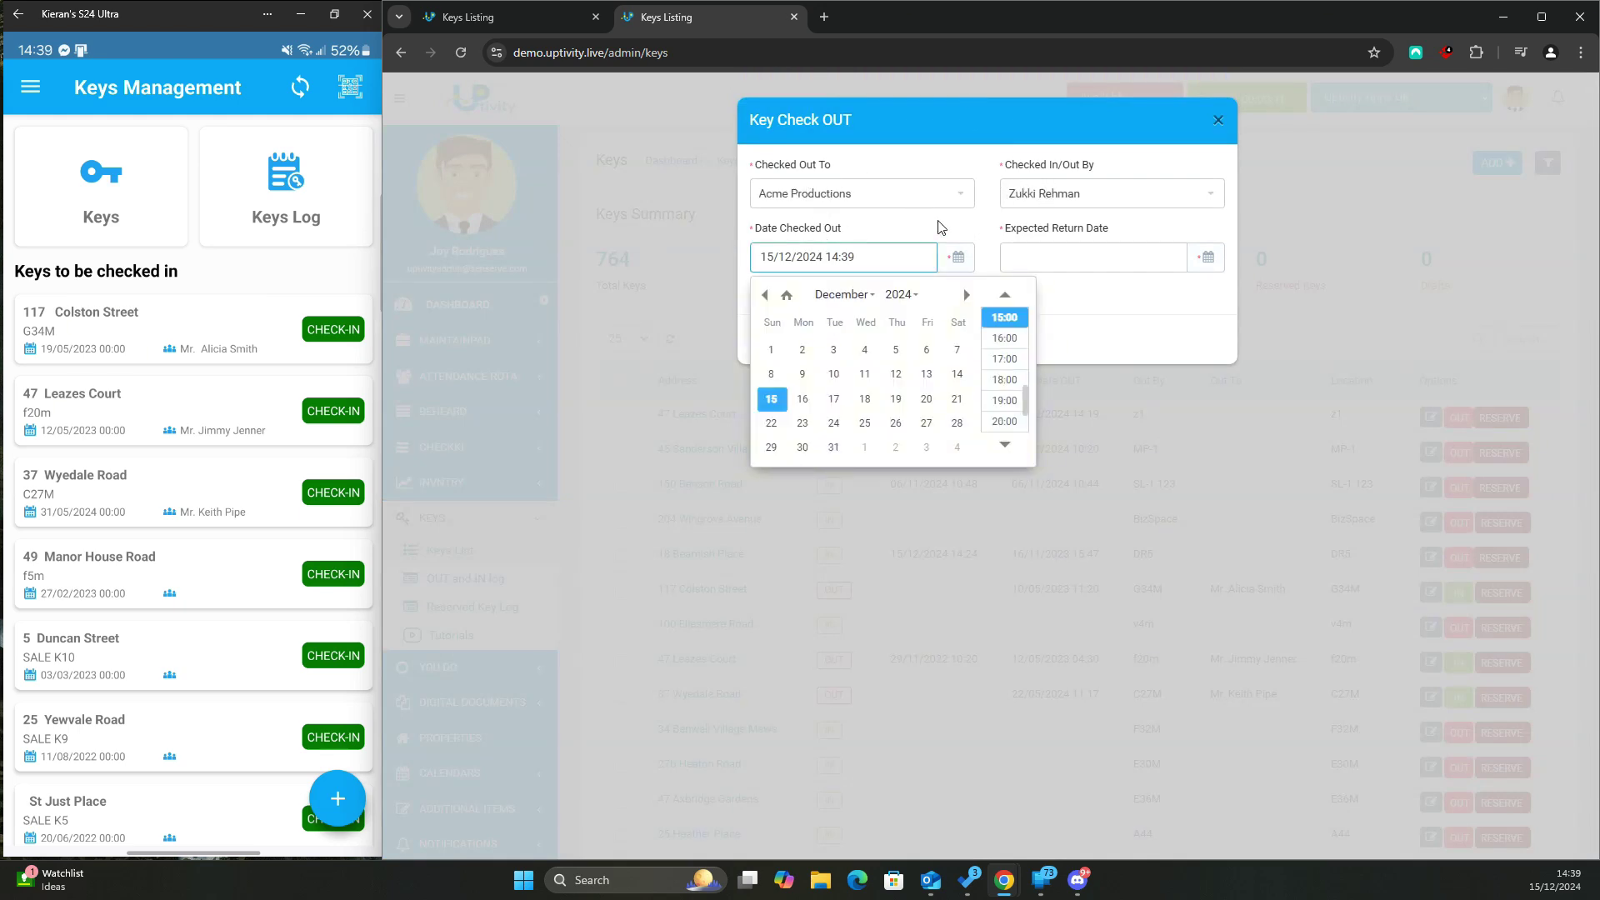
left_click(1142, 267)
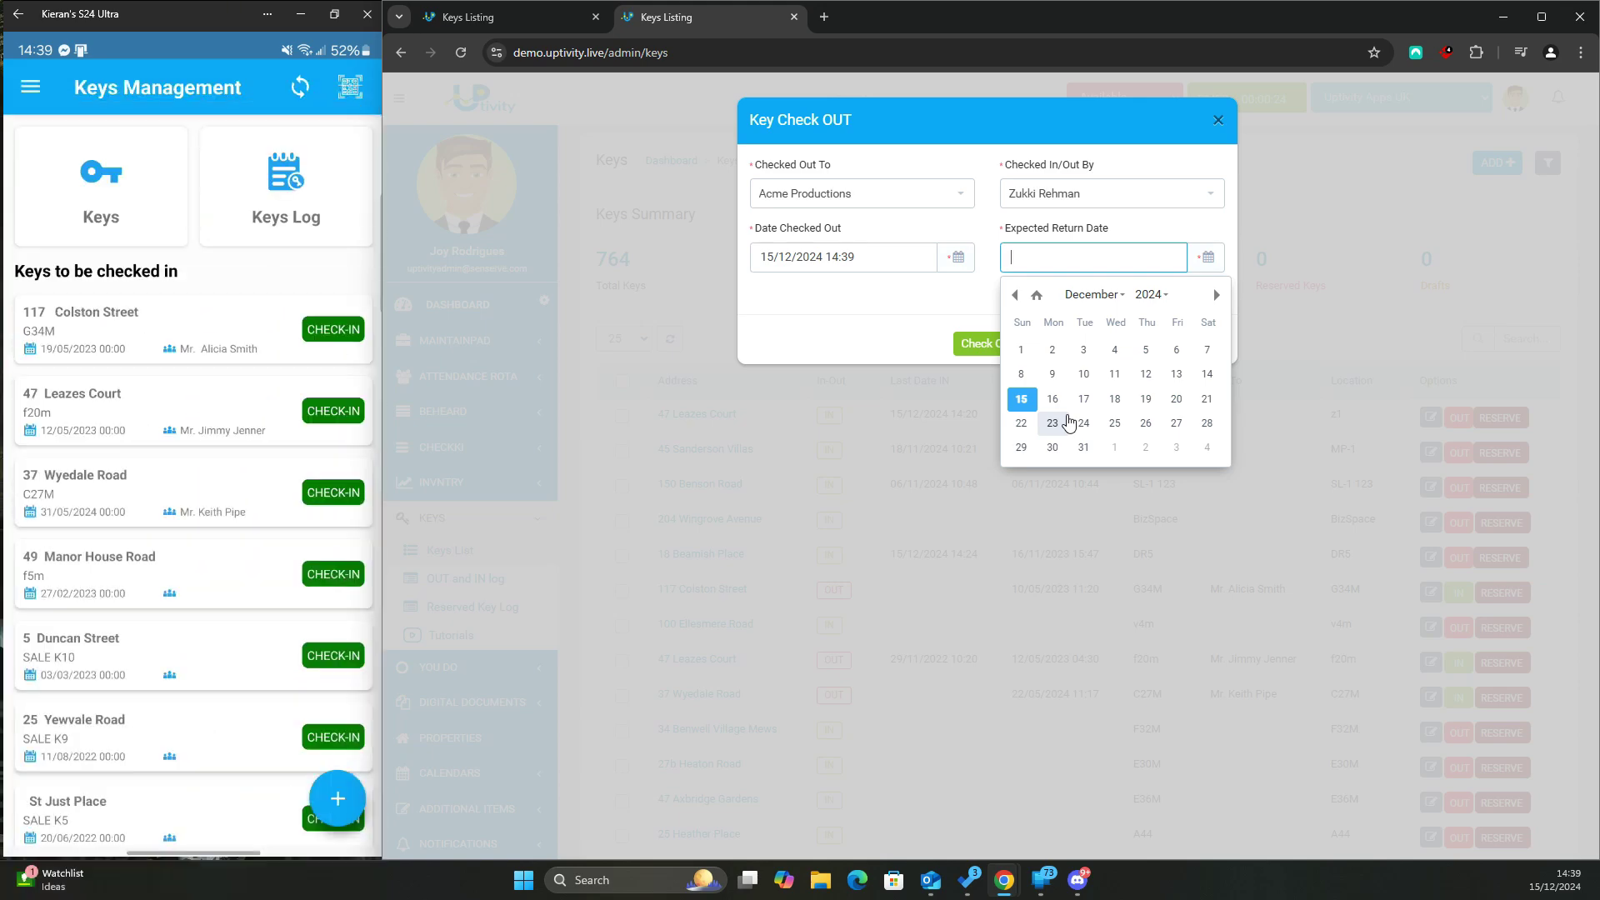
left_click(1067, 421)
left_click(995, 344)
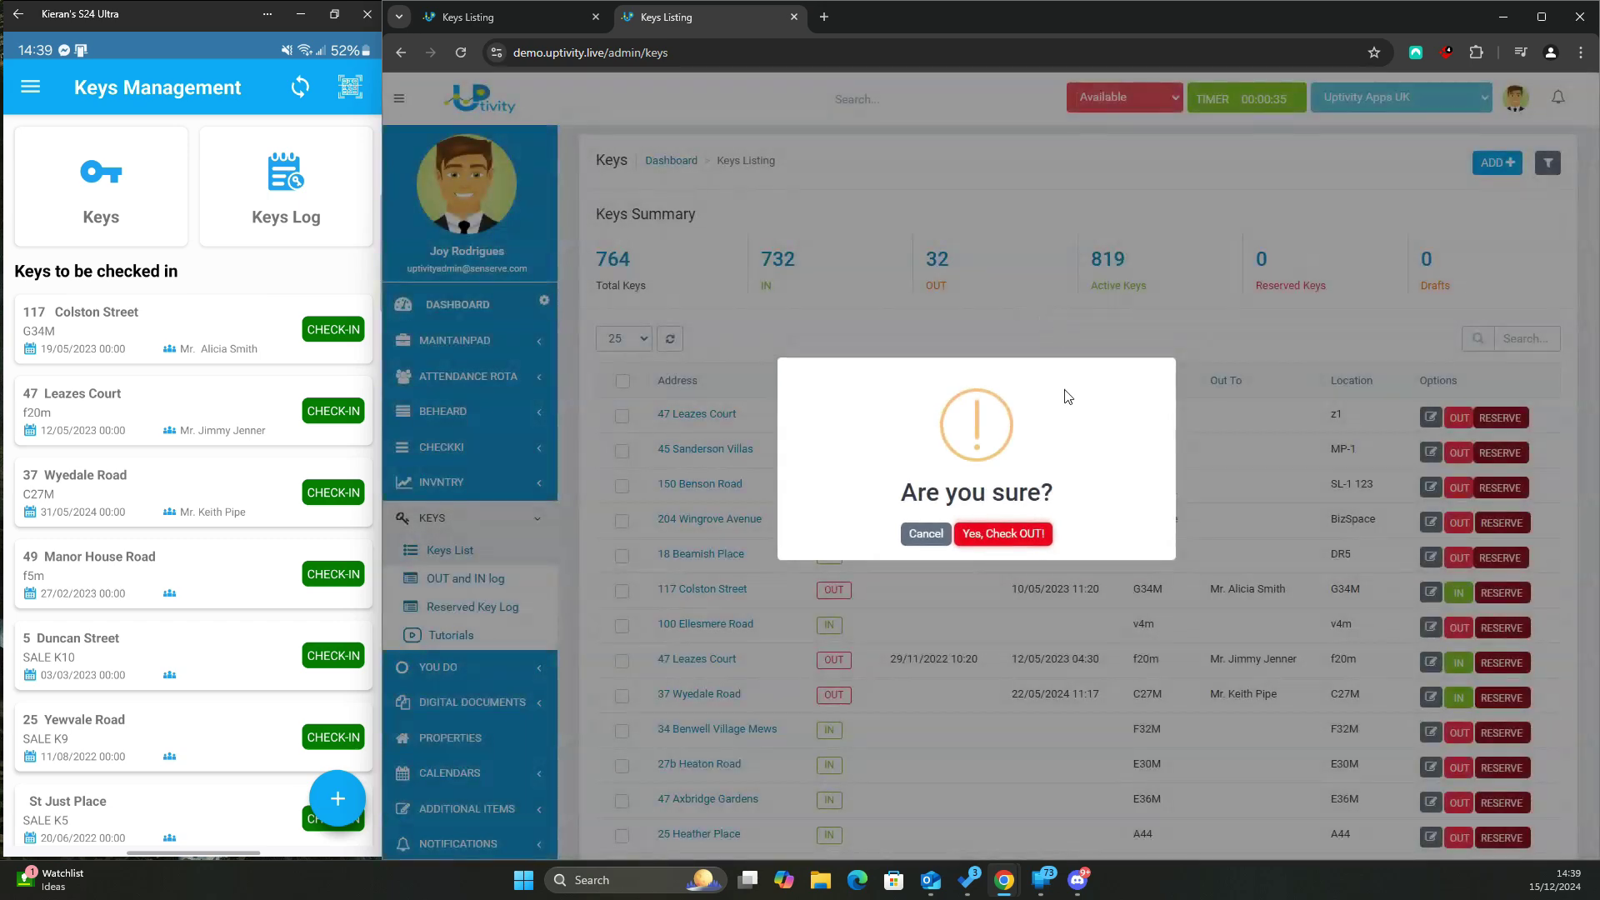
left_click(1024, 534)
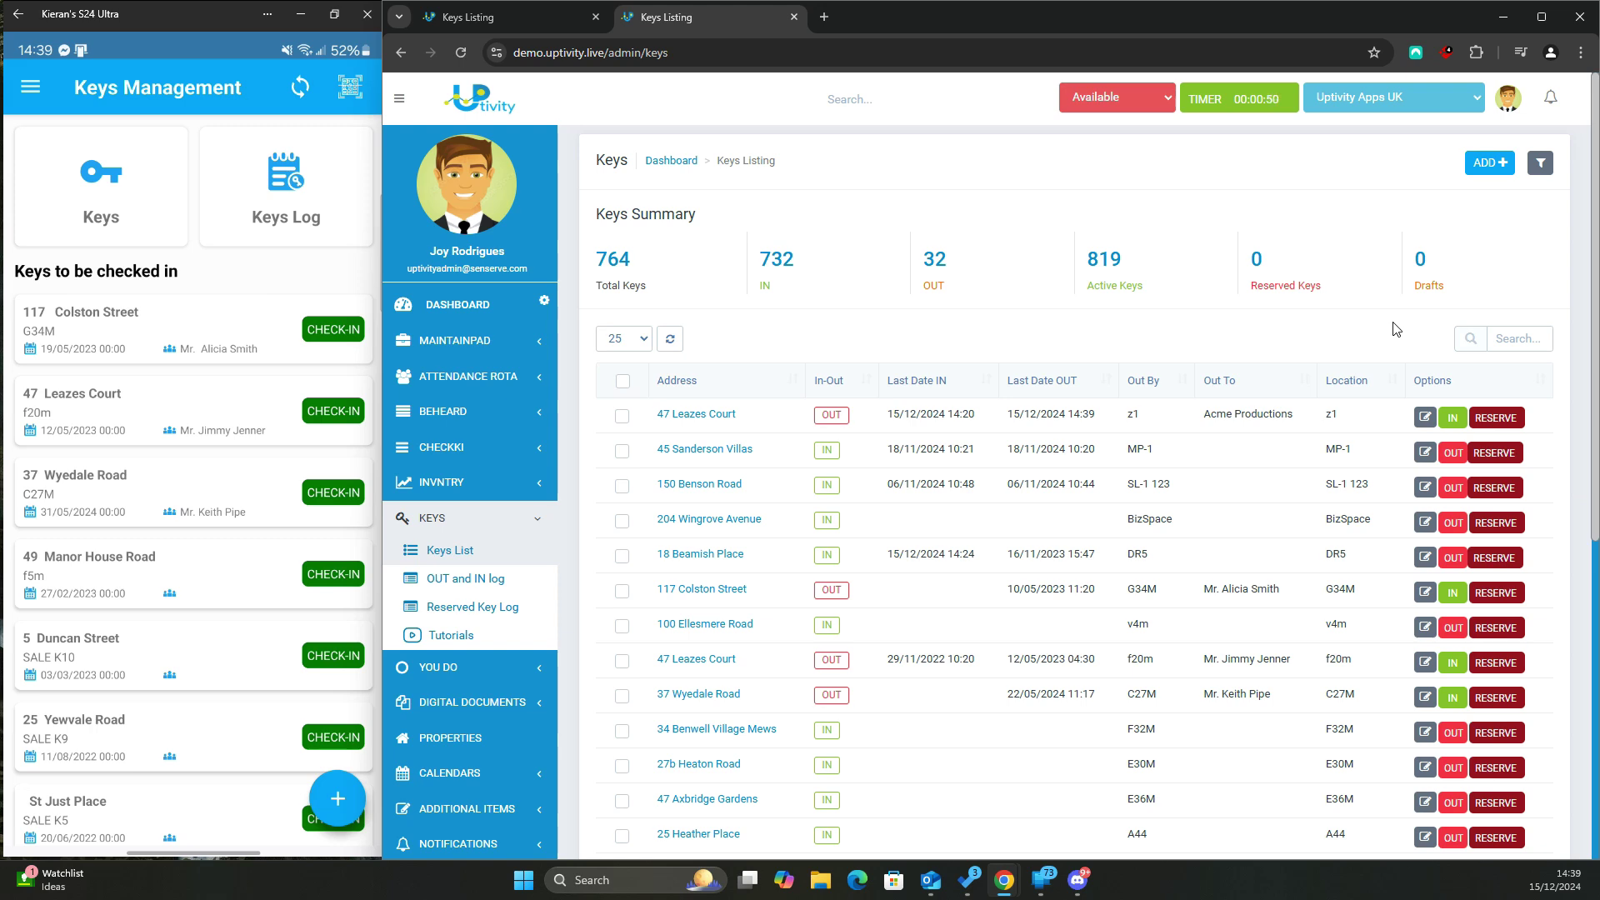
left_click(1496, 417)
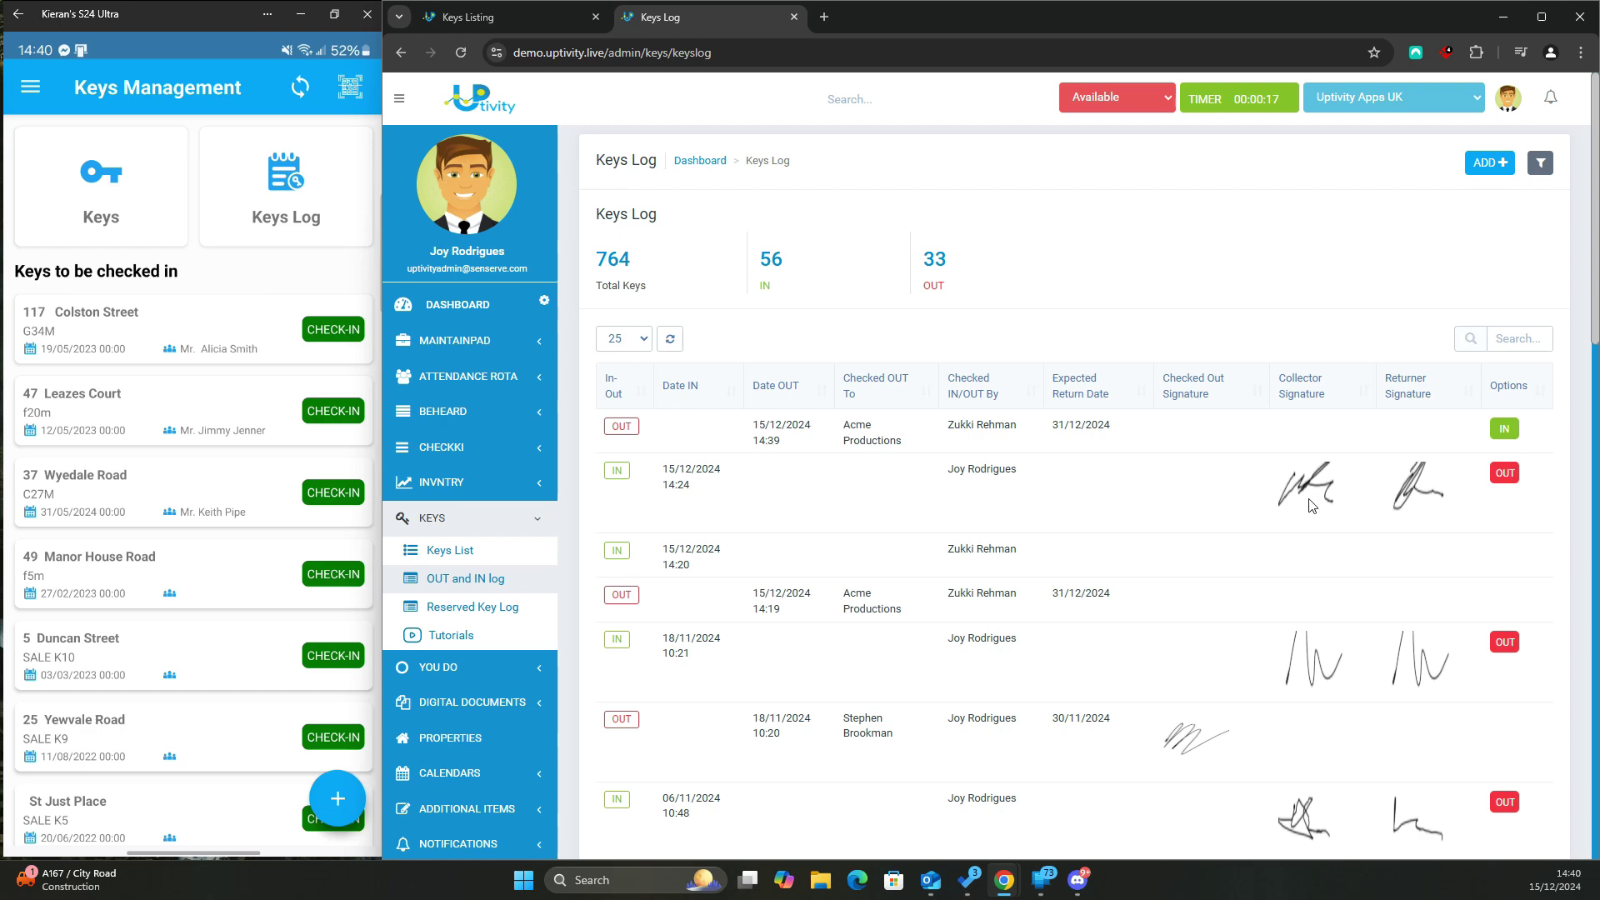
left_click(449, 550)
Go to General Notifications and begin adding a new trigger
left_click(466, 760)
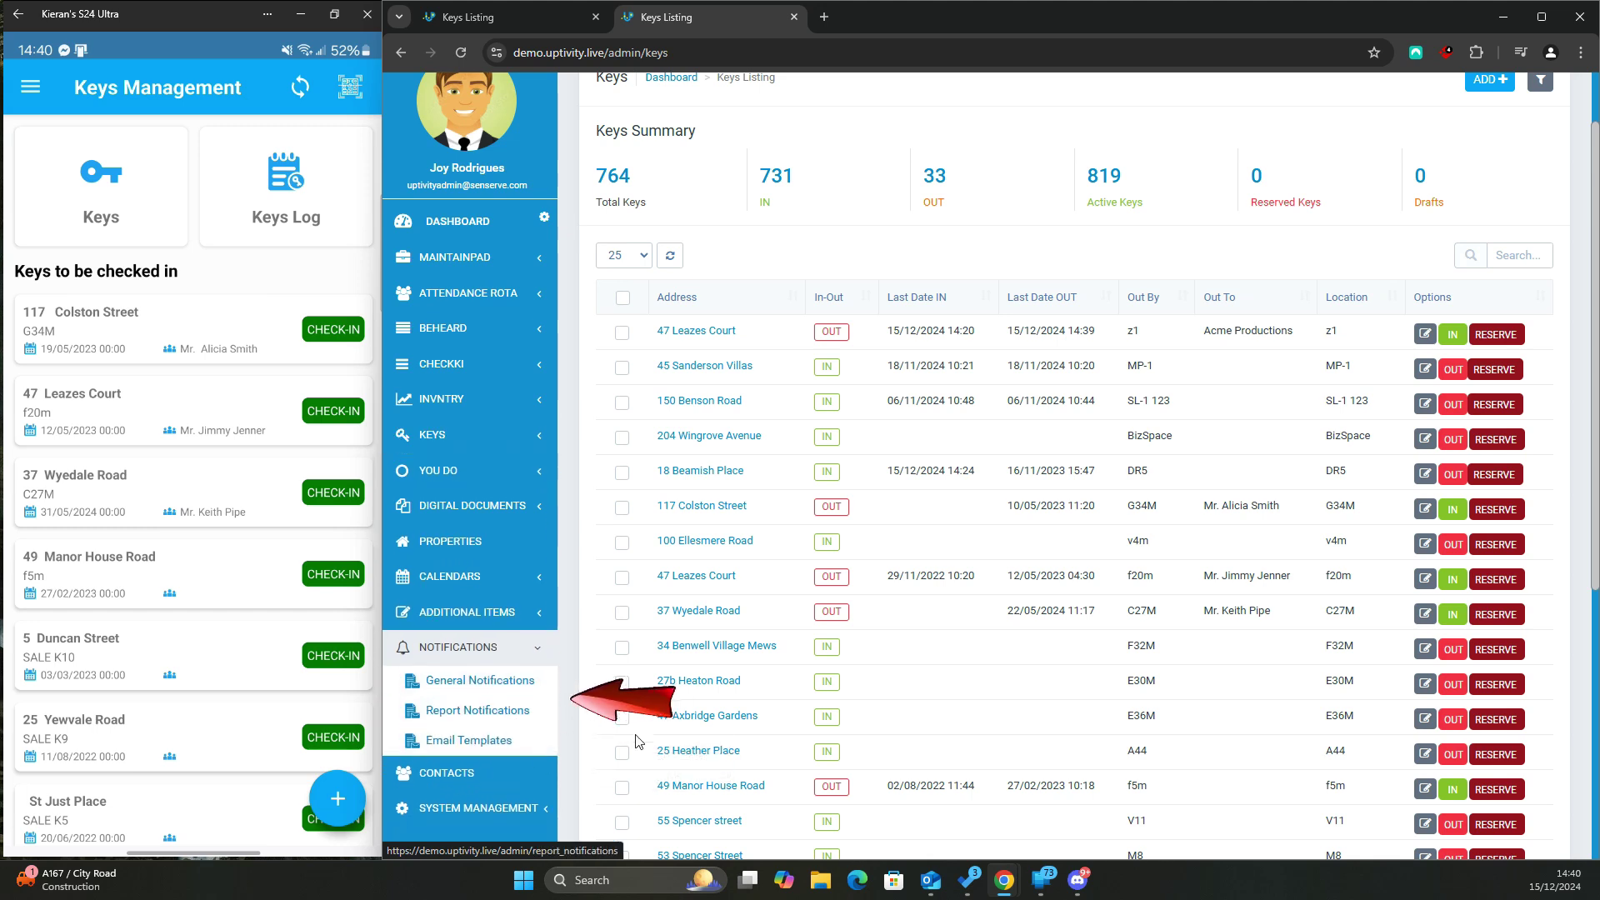
left_click(490, 682)
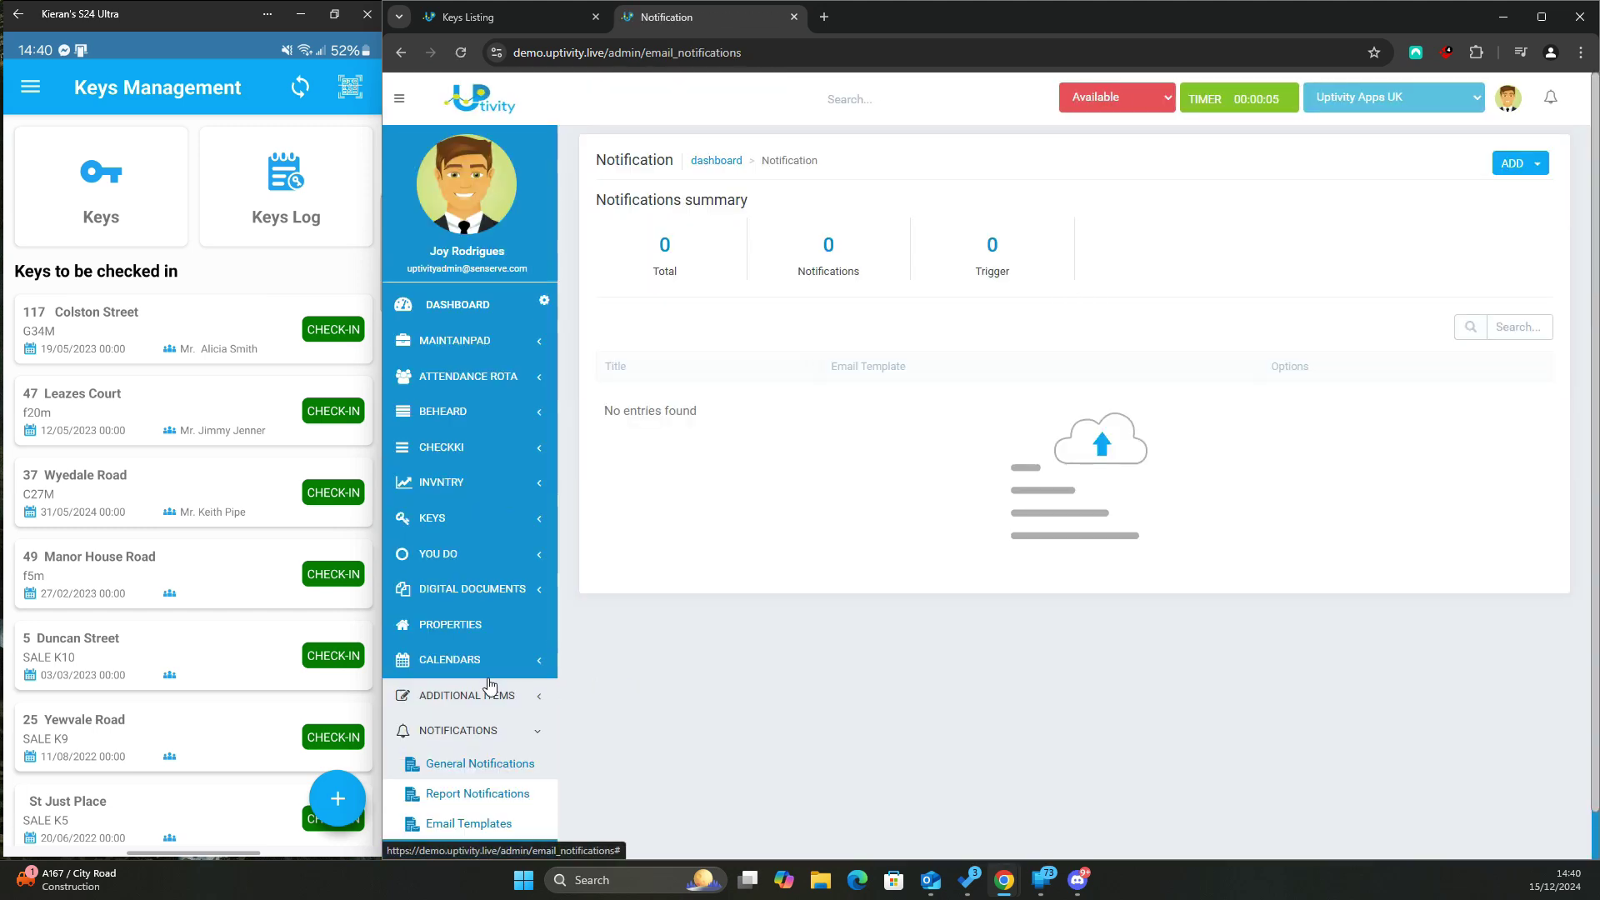
left_click(1519, 163)
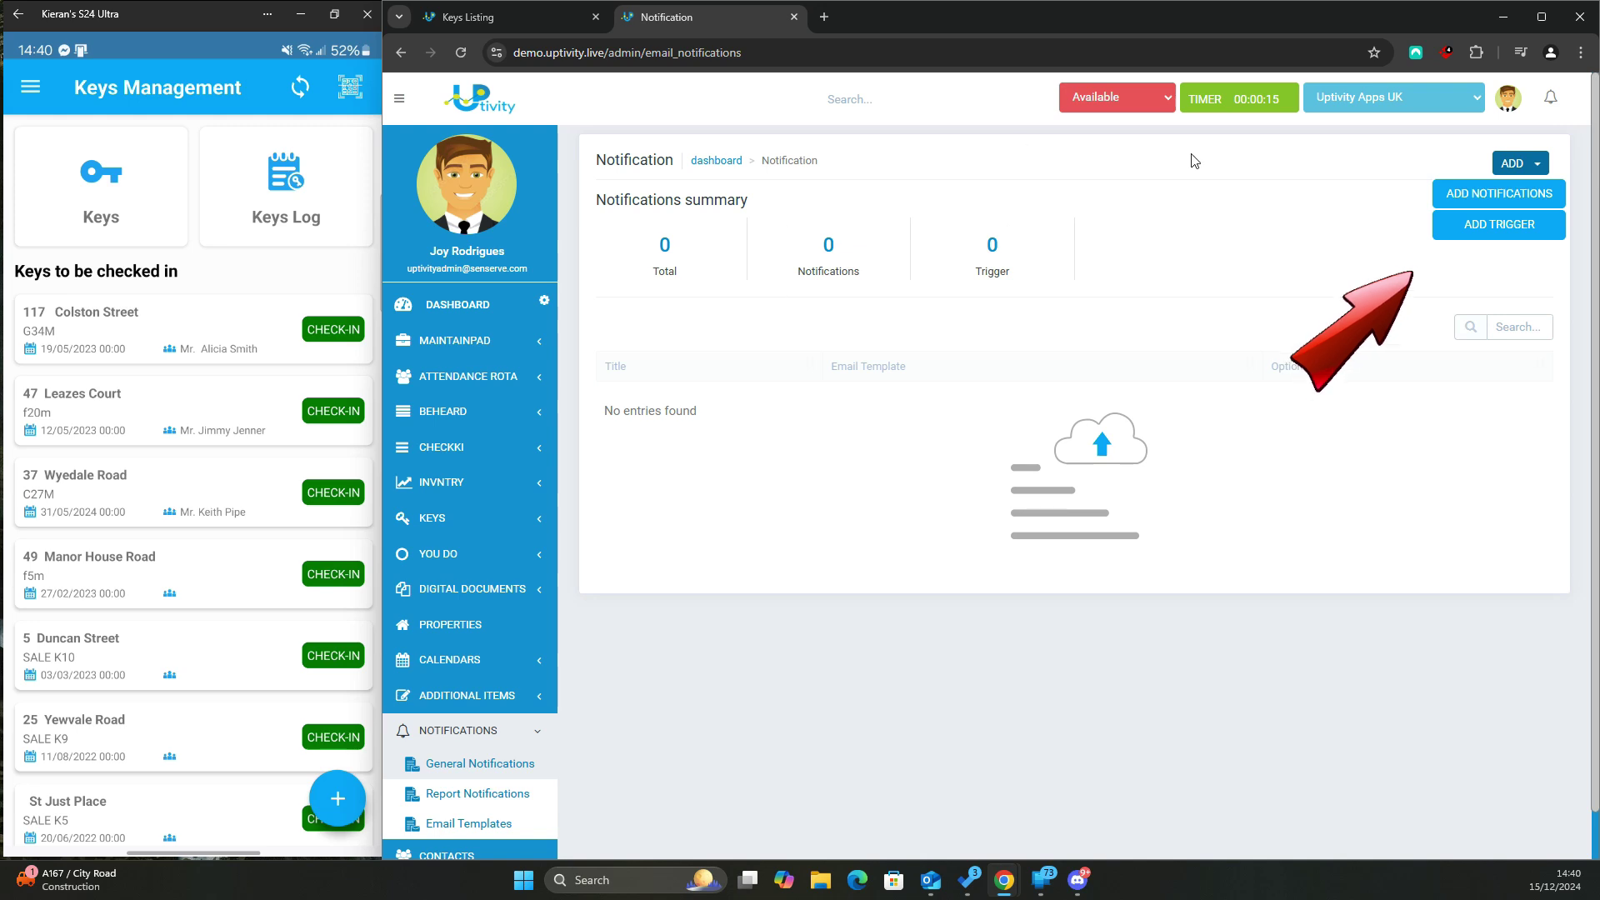
left_click(1527, 224)
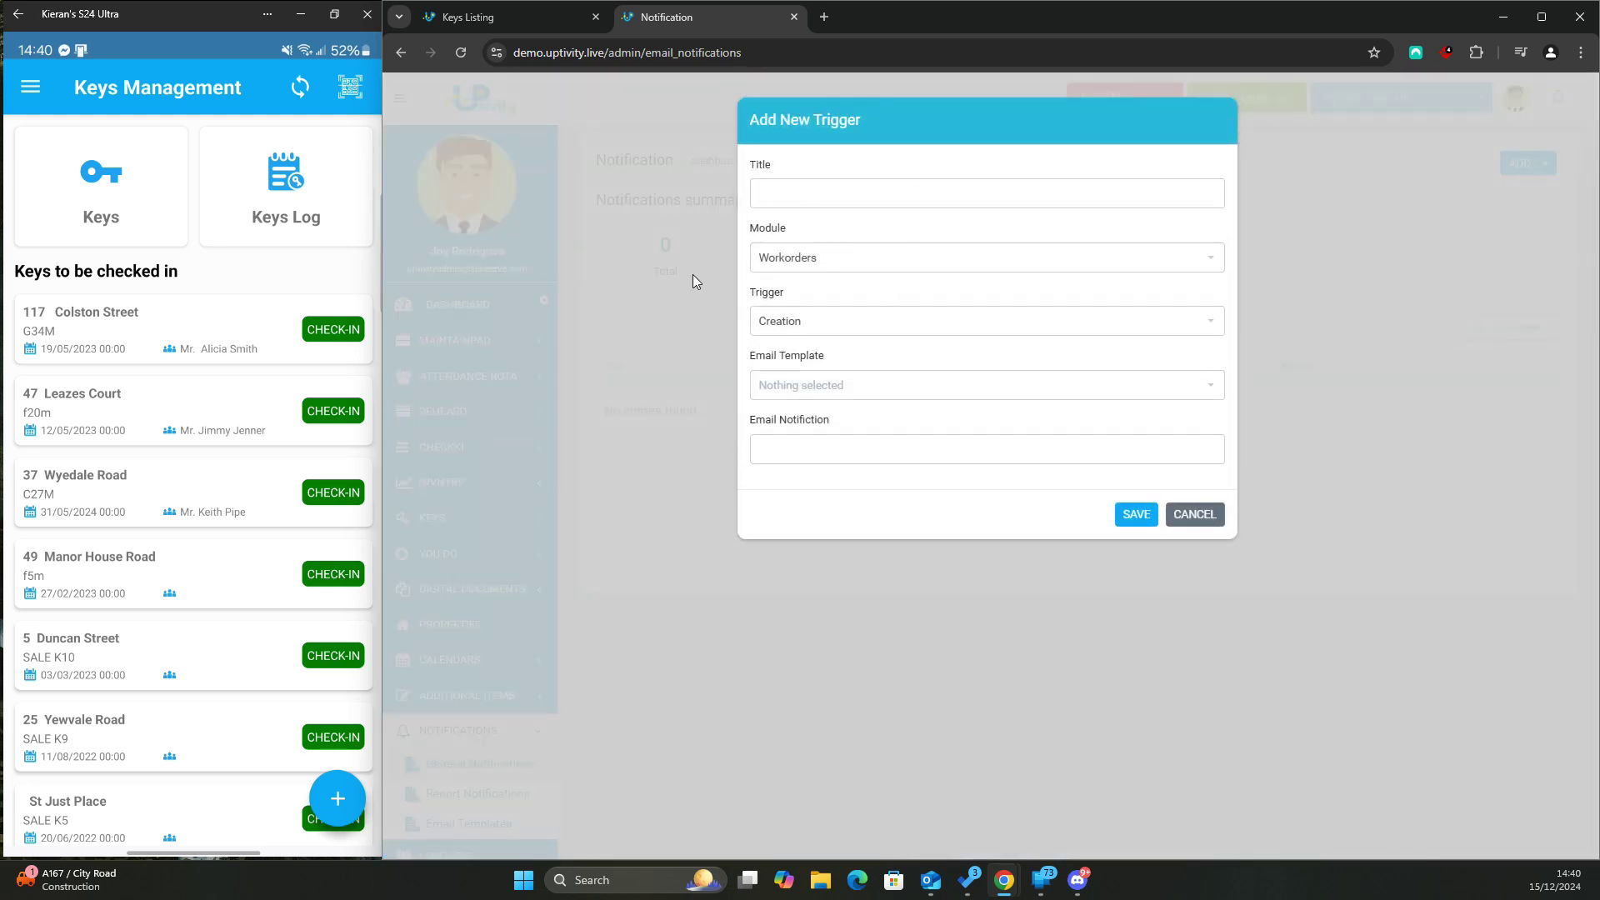
Set the trigger module to Keys, keep Creation as the event, and browse the empty email templates
left_click(797, 279)
left_click(767, 318)
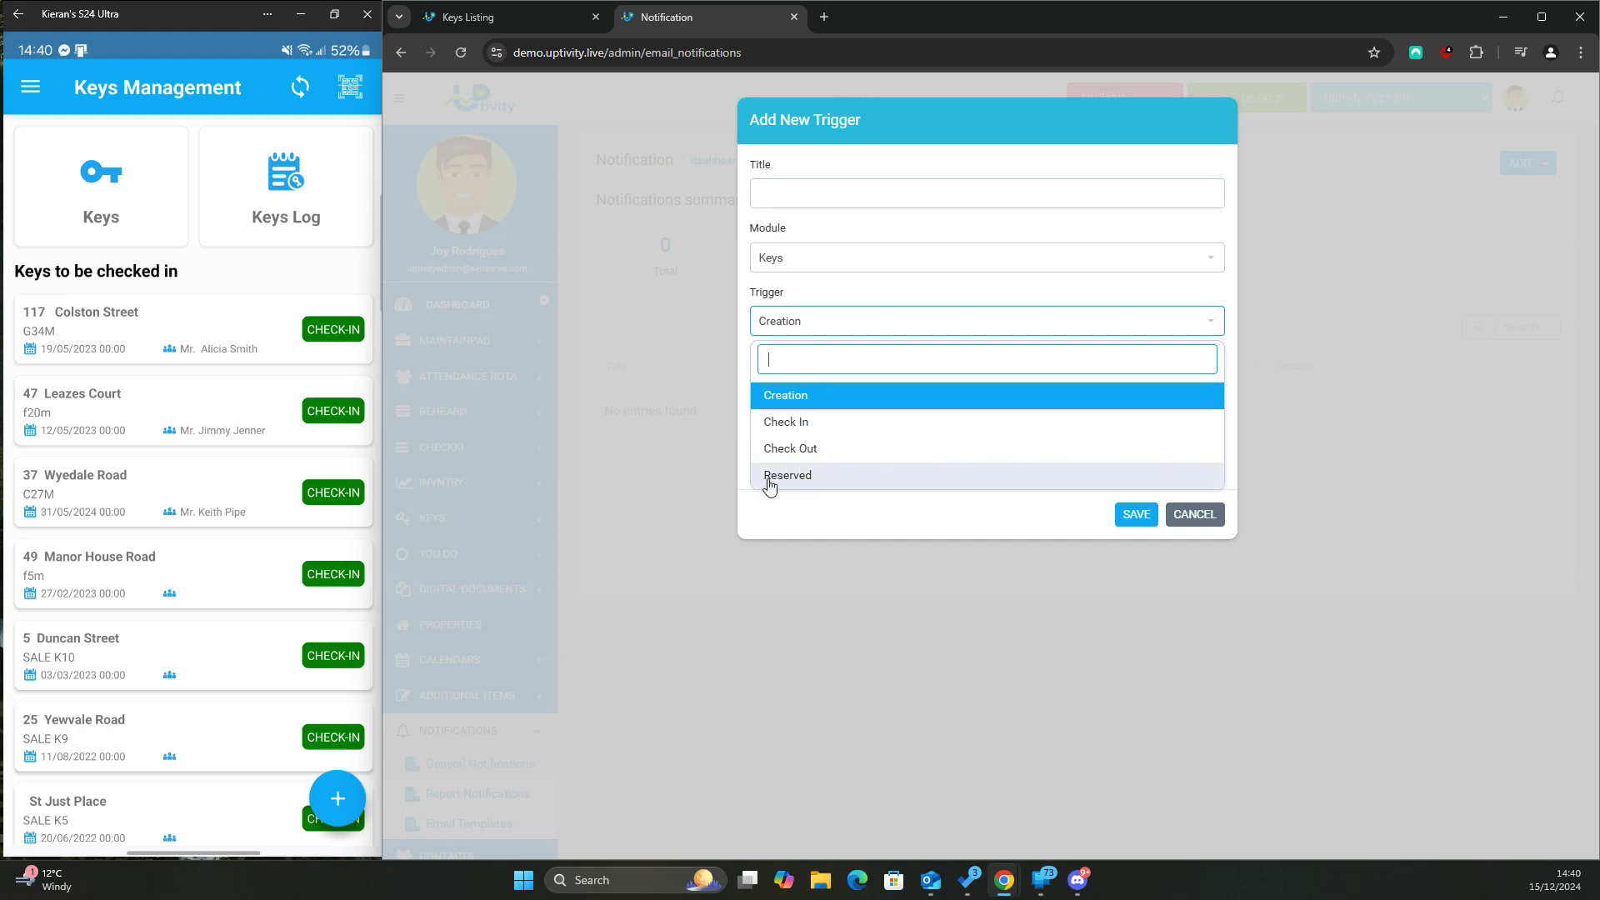
left_click(1019, 505)
left_click(805, 390)
left_click(820, 386)
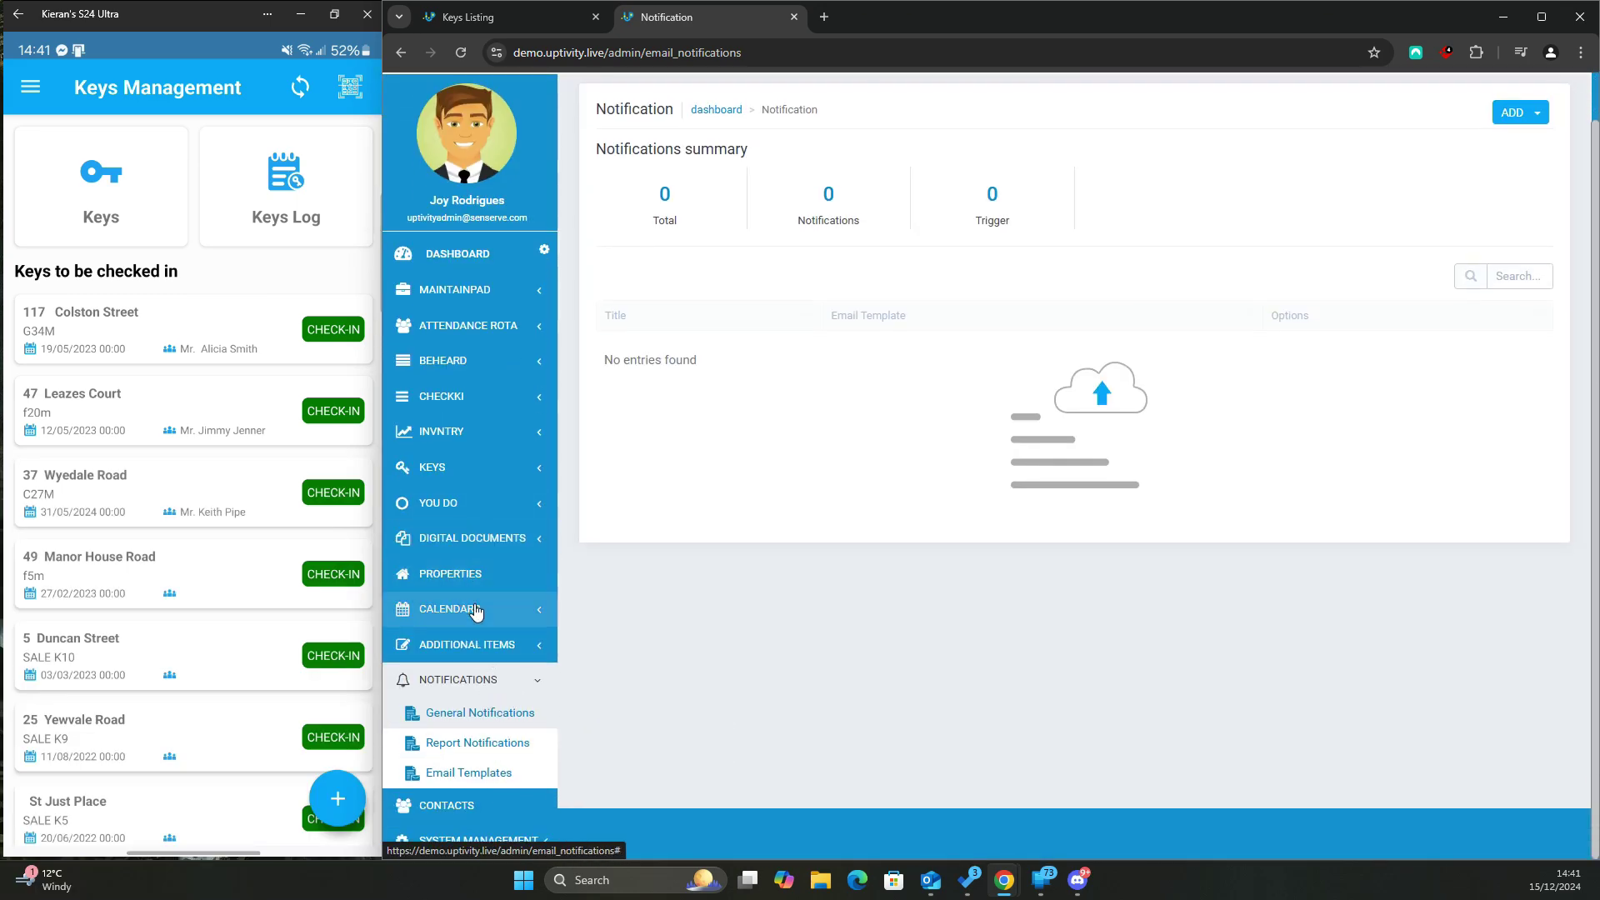
left_click(479, 839)
scroll(503, 652, "down", 2)
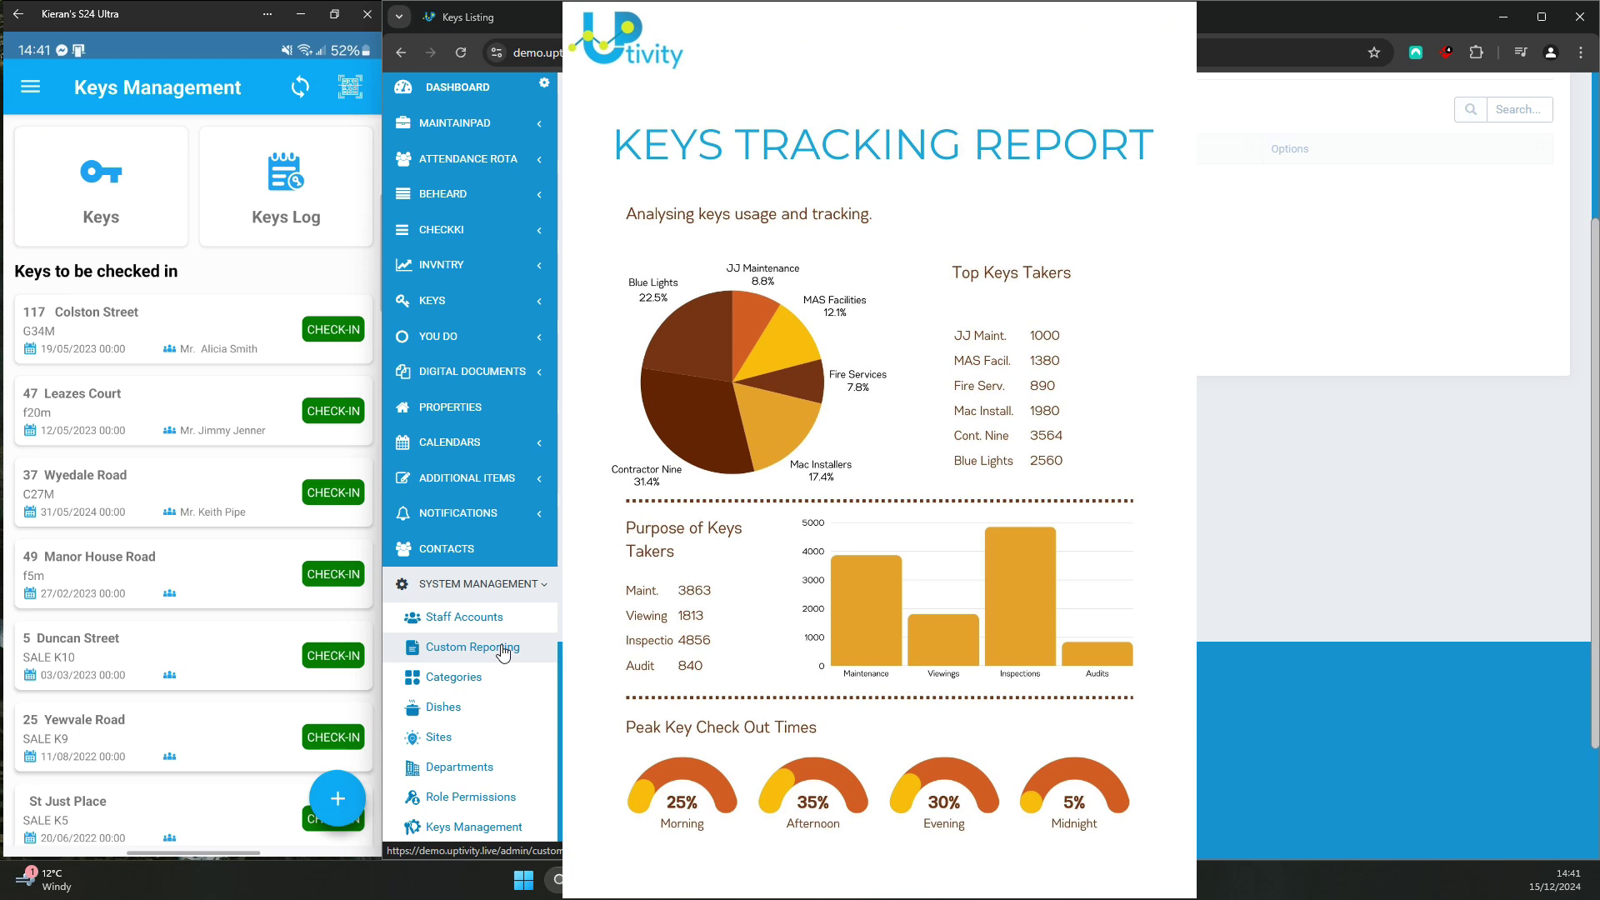
scroll(593, 278, "up", 5)
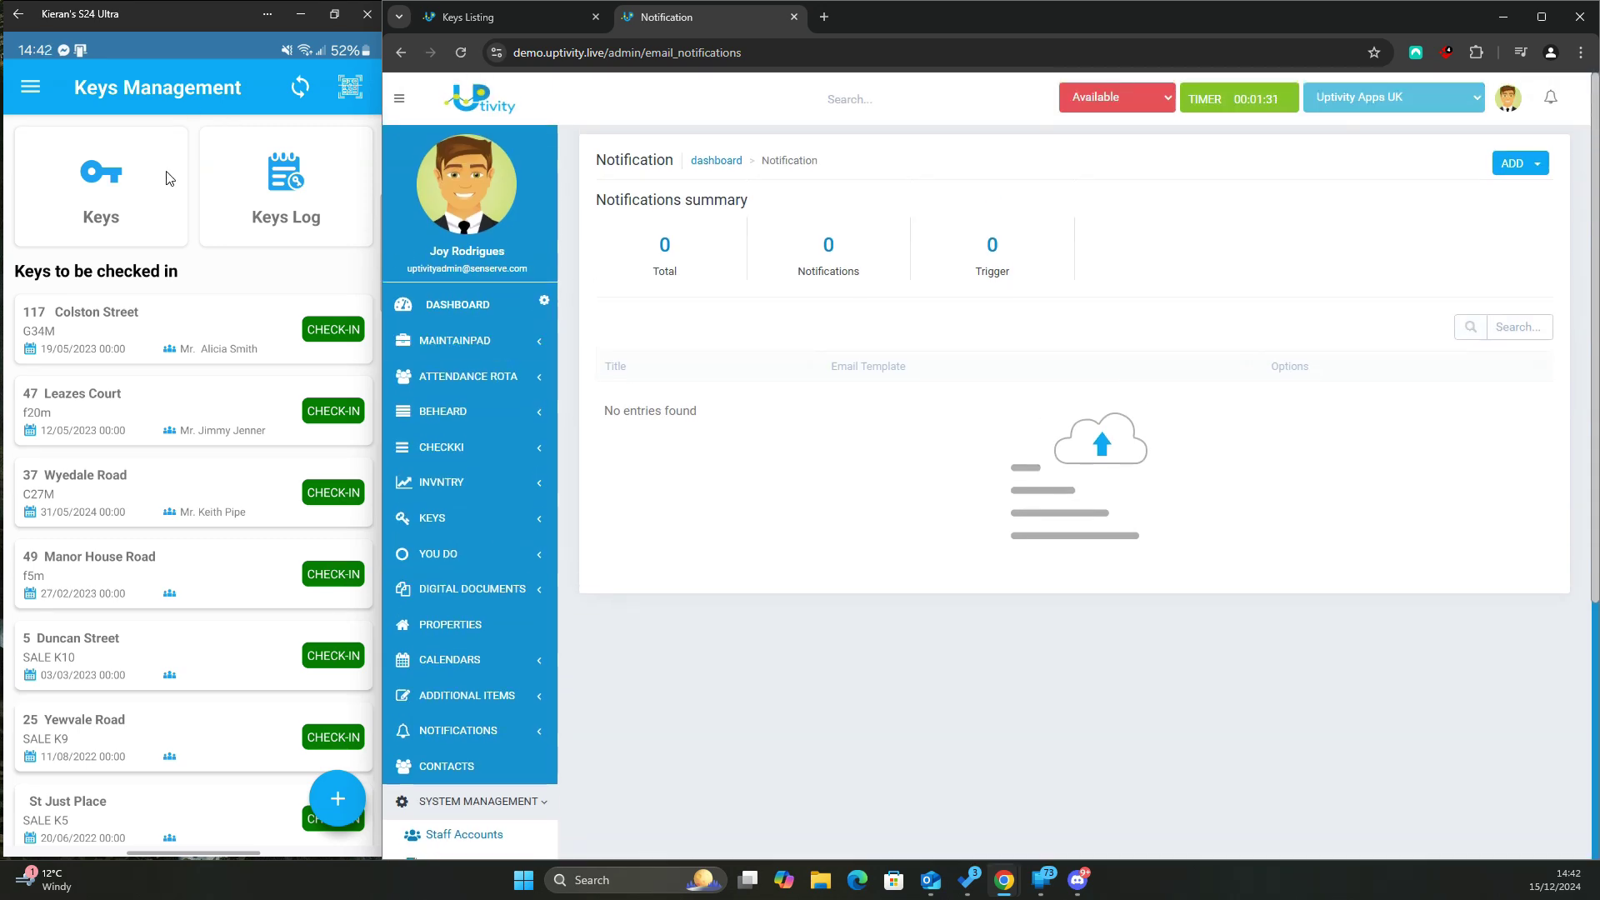
Show the full Keys List in the browser and scroll through it
left_click(499, 521)
left_click(450, 550)
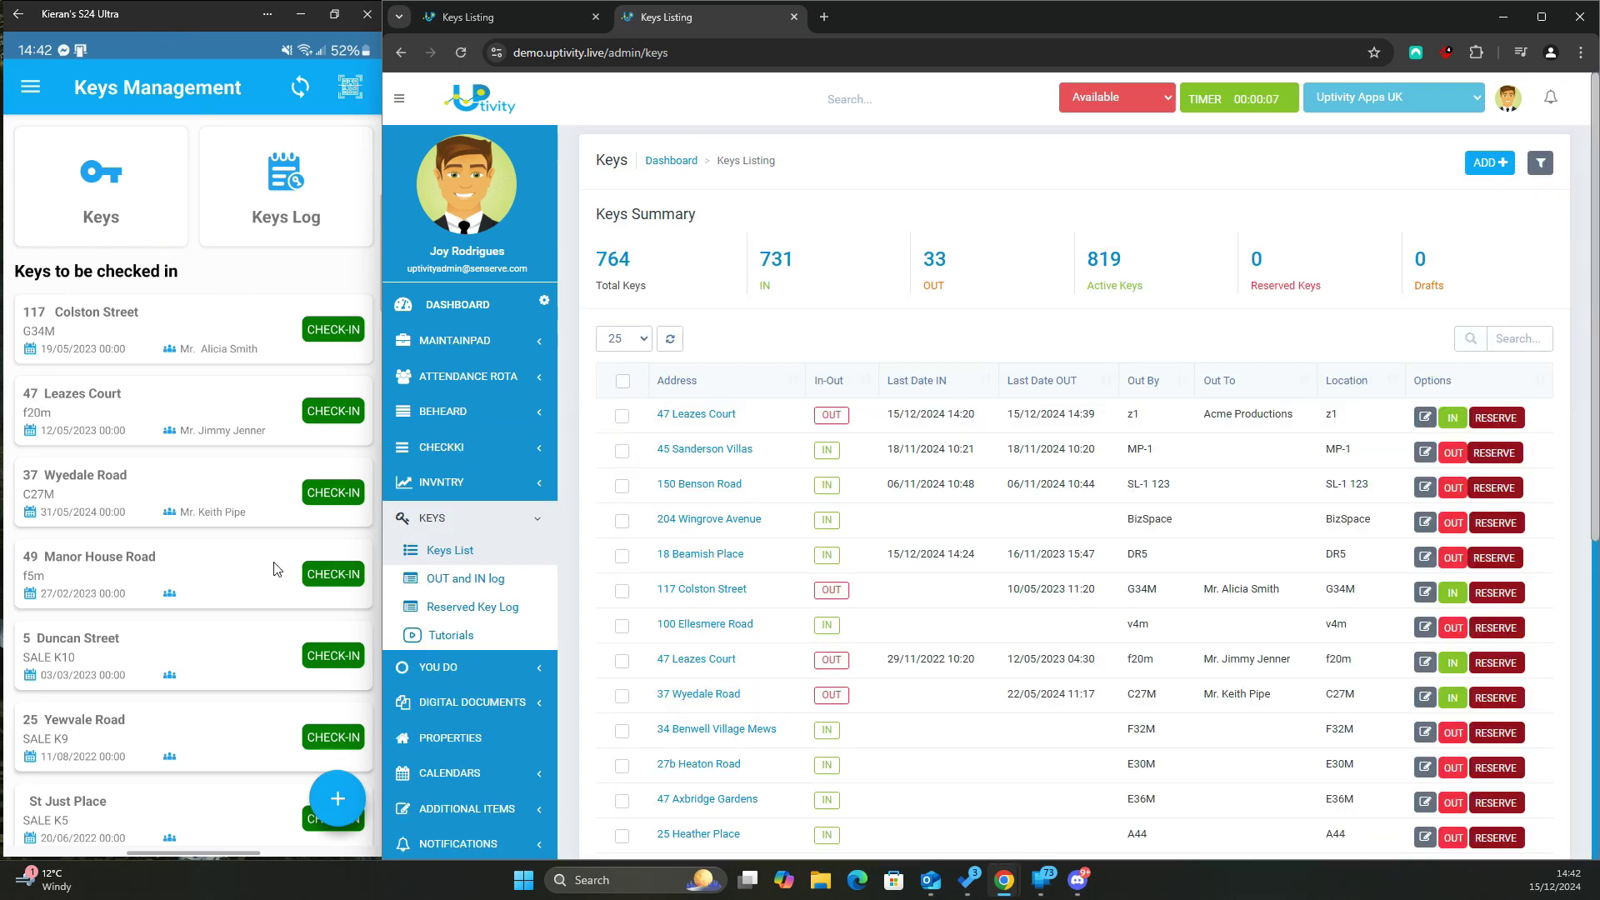
left_click_drag(217, 640, 209, 473)
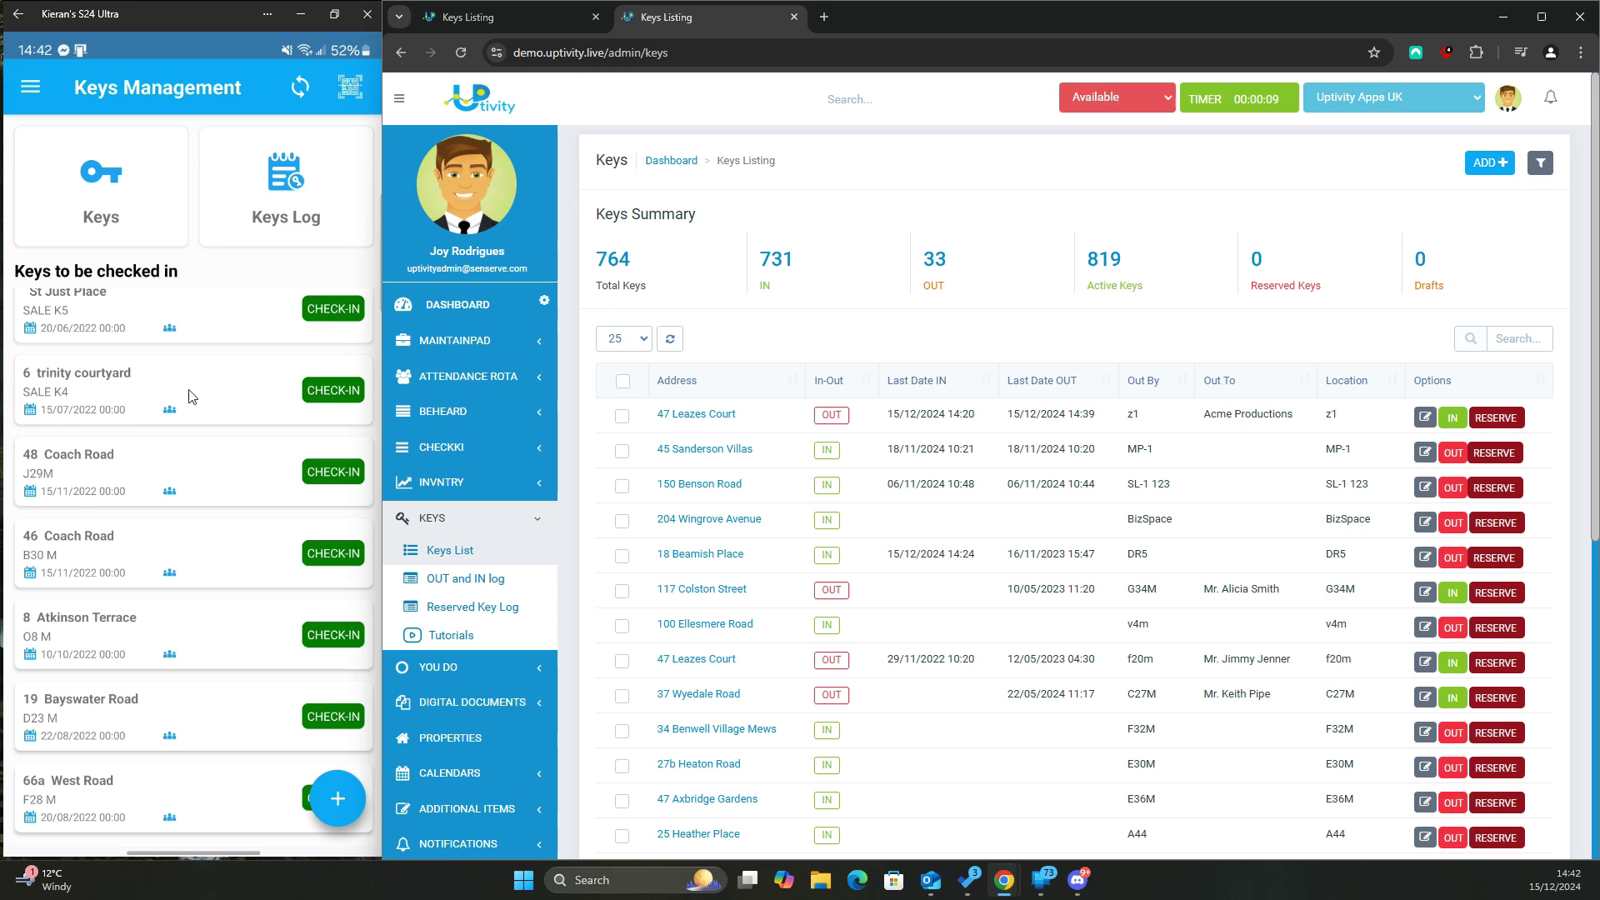
scroll(129, 640, "down", 10)
scroll(130, 619, "up", 10)
scroll(130, 621, "up", 5)
In the phone app, view the Keys screen's IN and ALL tabs, then return home
left_click(105, 162)
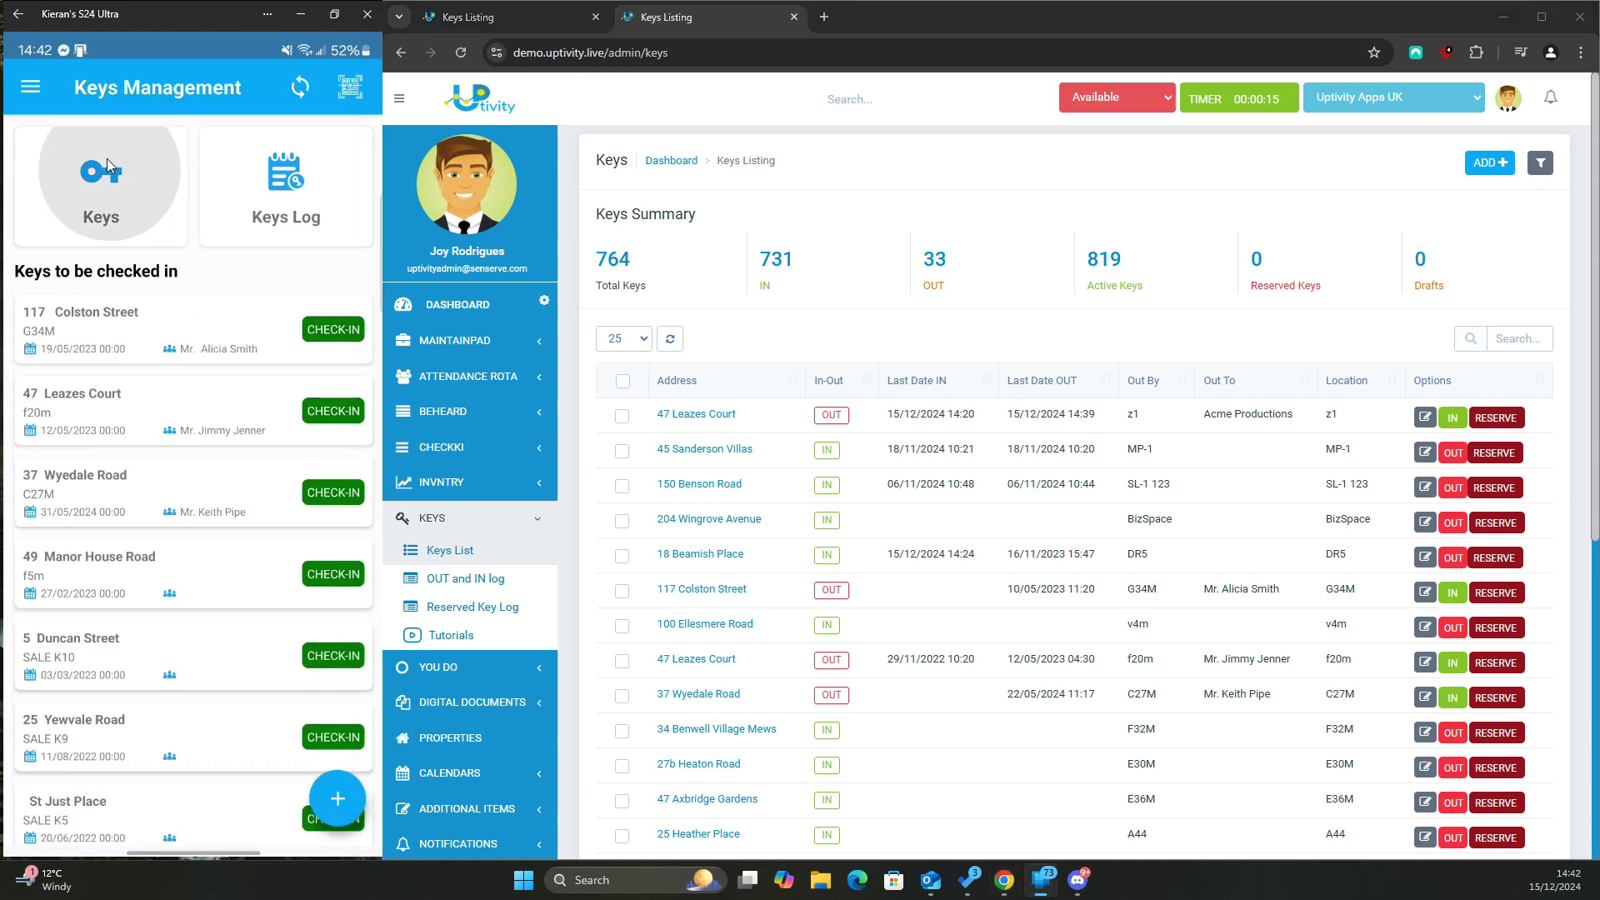
left_click(205, 135)
left_click(307, 154)
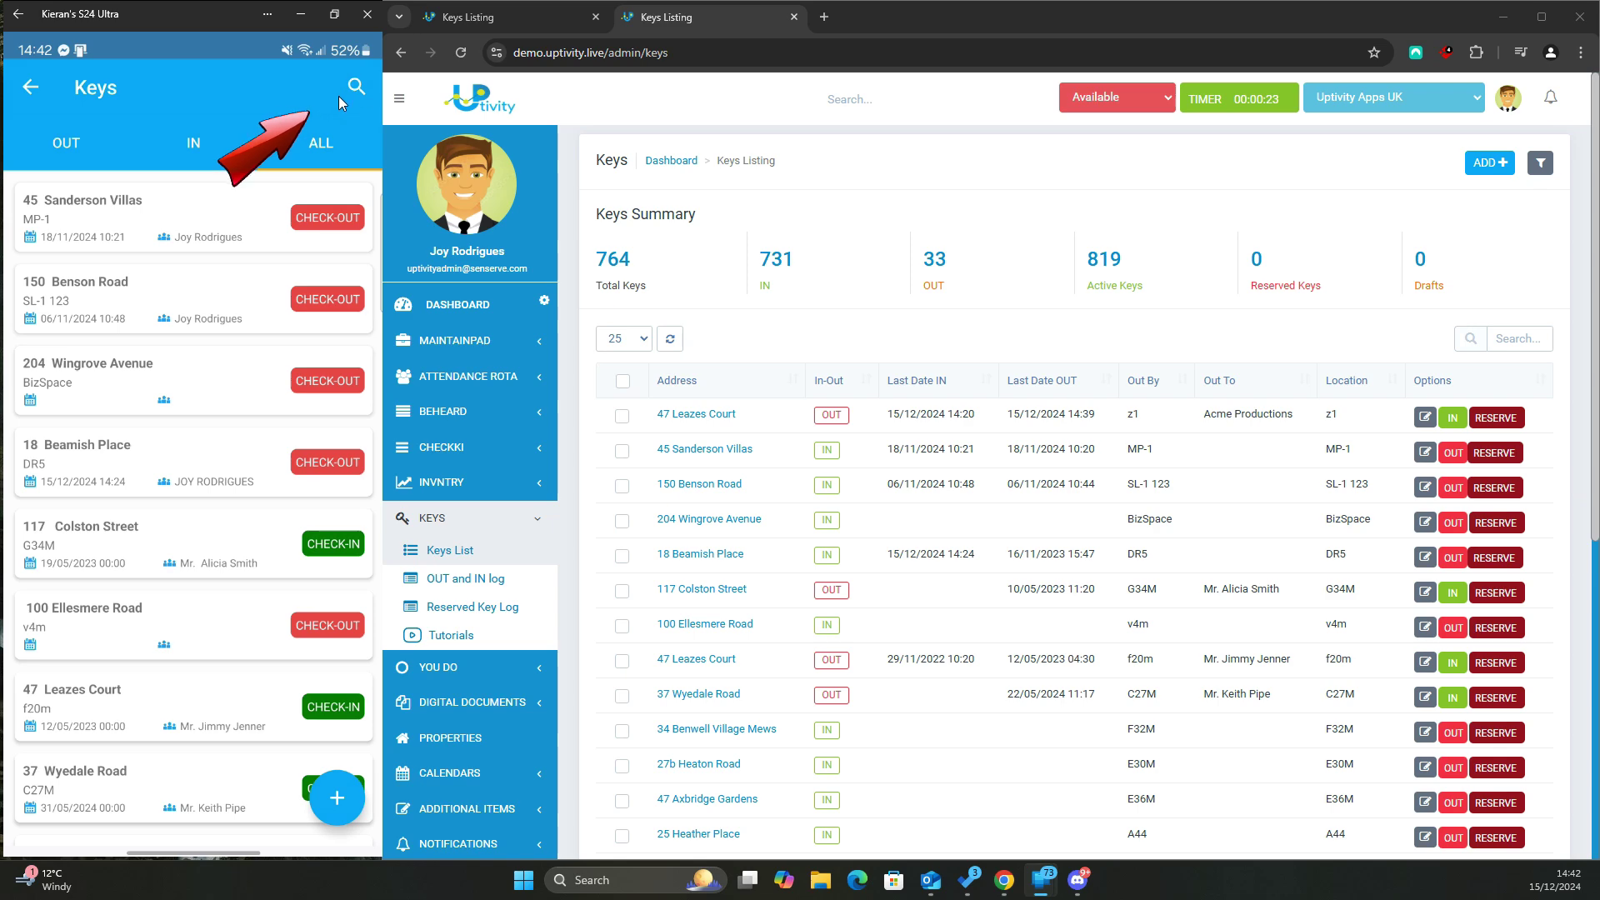
left_click(35, 91)
Browse the Keys Log in the phone app, then return to Keys Management
left_click(286, 179)
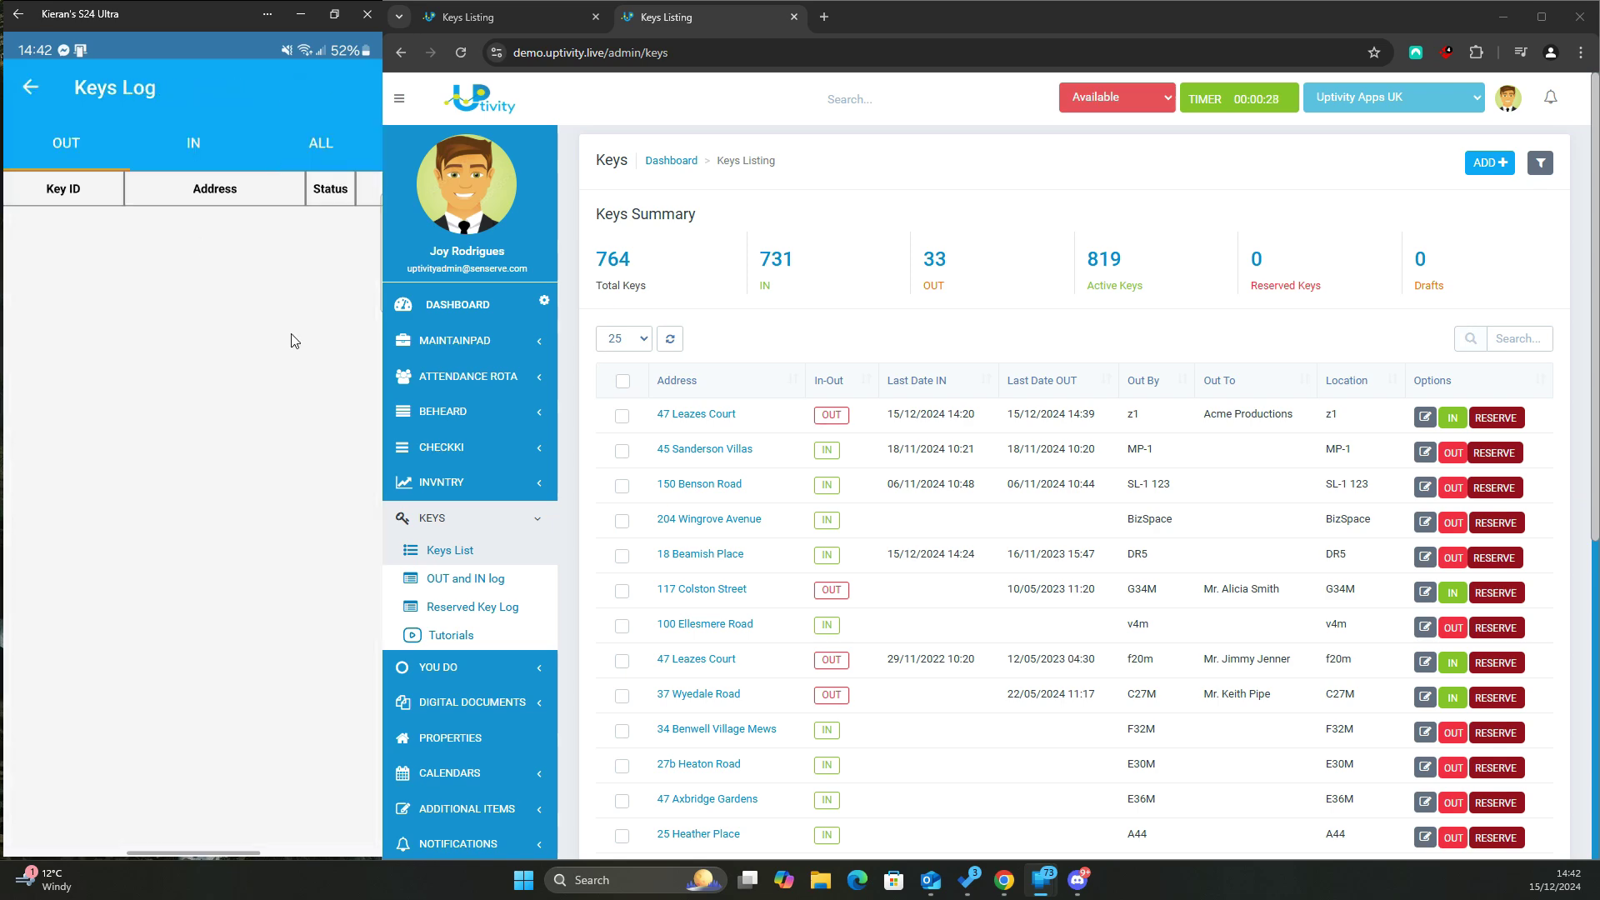
scroll(188, 292, "down", 5)
scroll(183, 283, "down", 10)
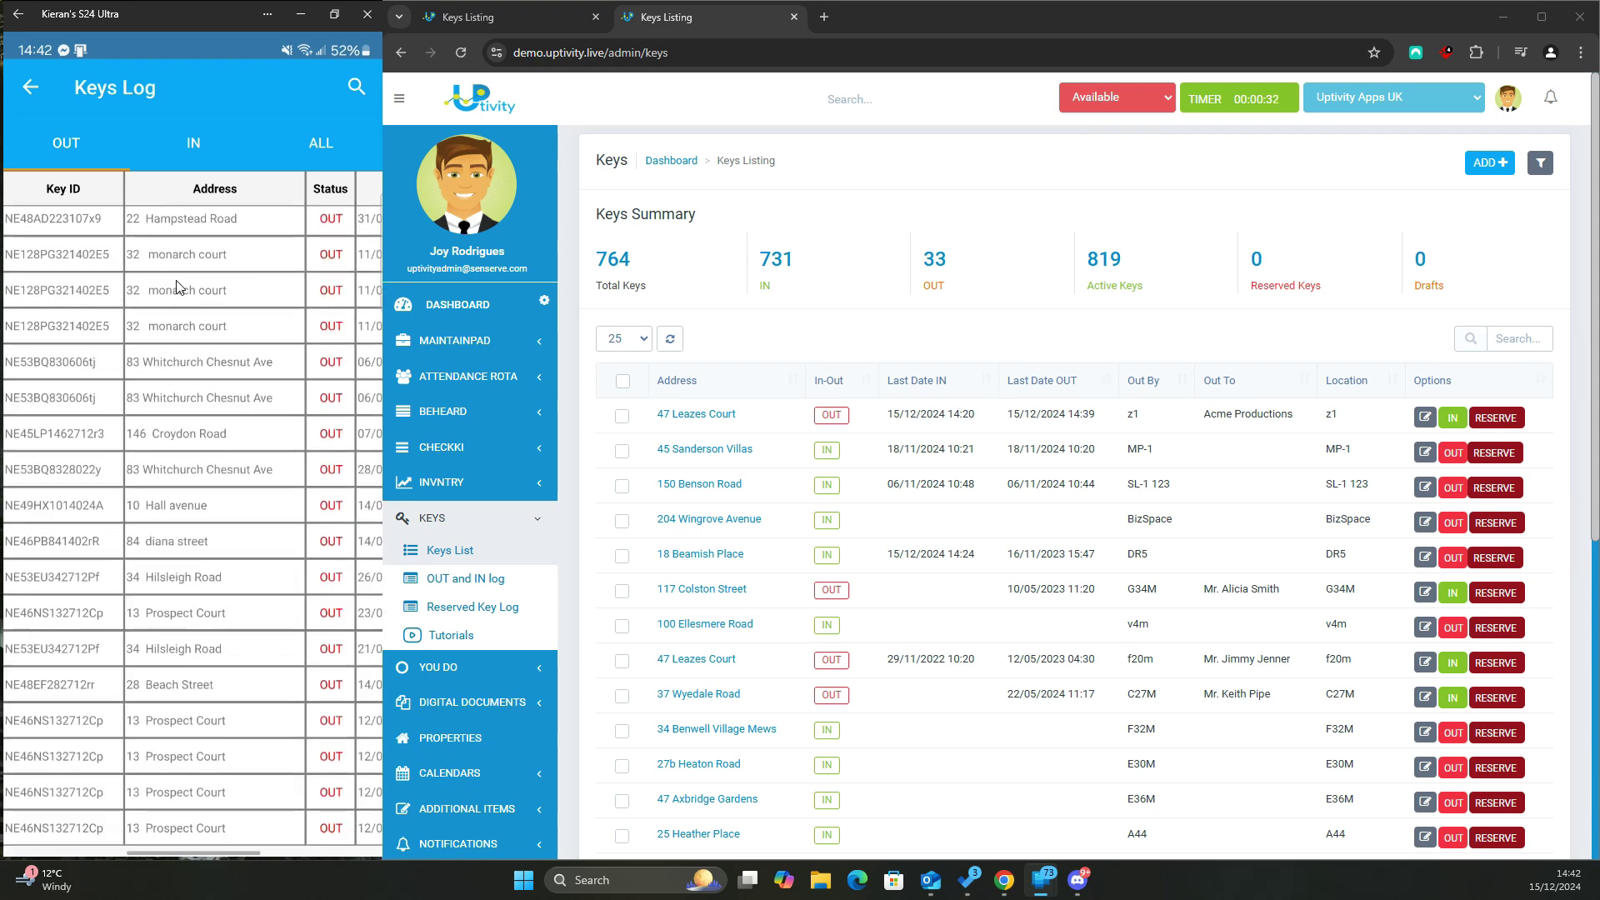
scroll(184, 428, "down", 10)
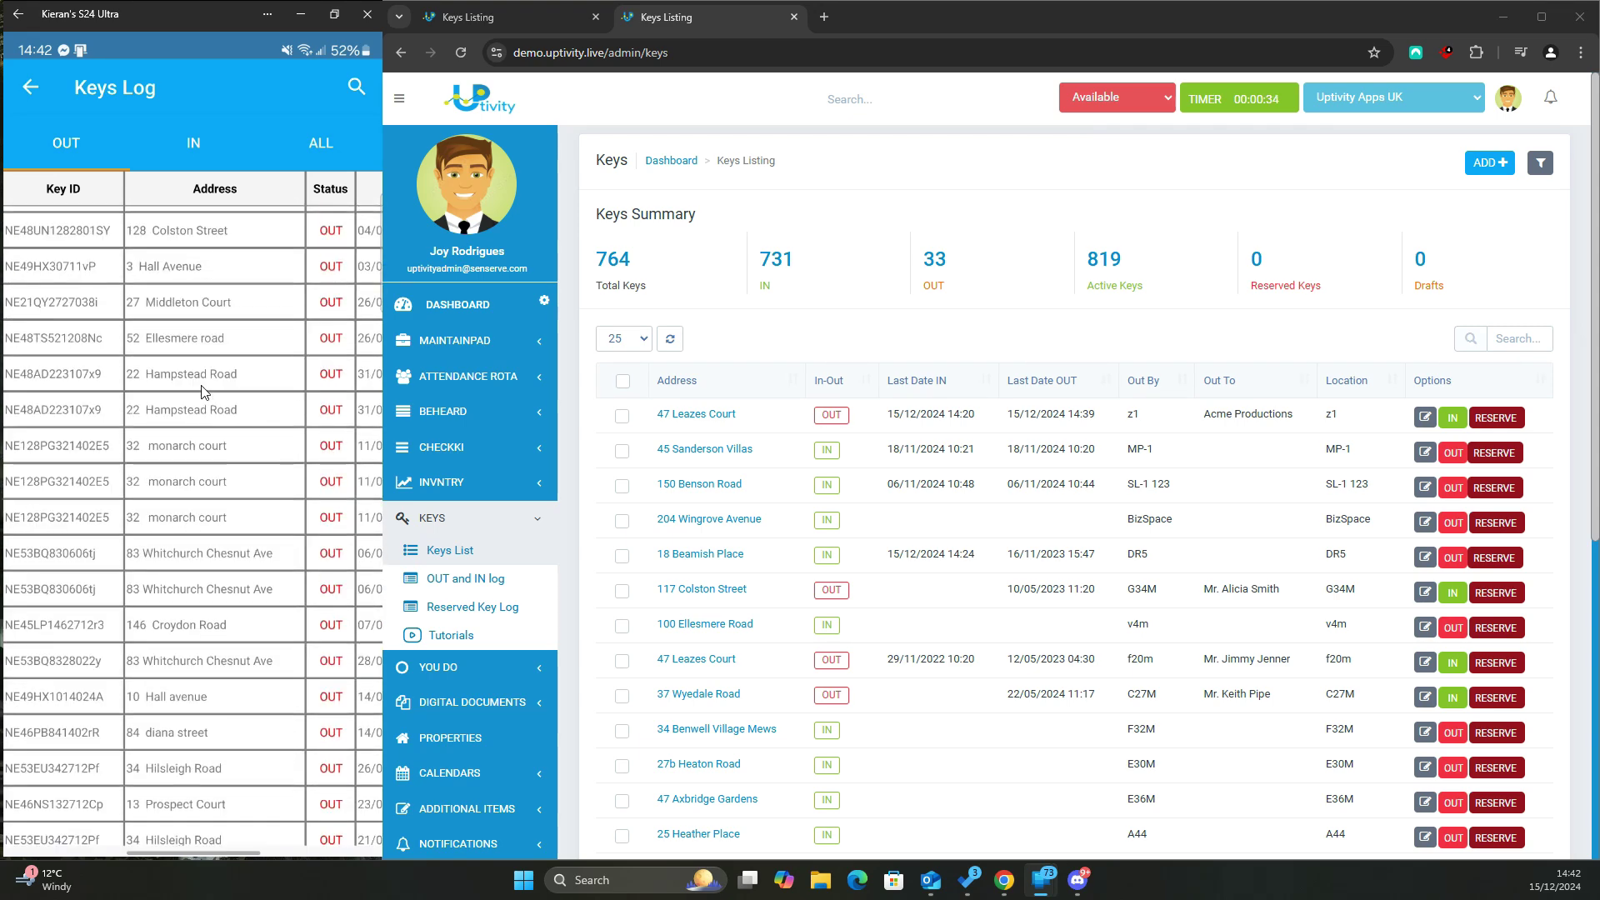
left_click(47, 72)
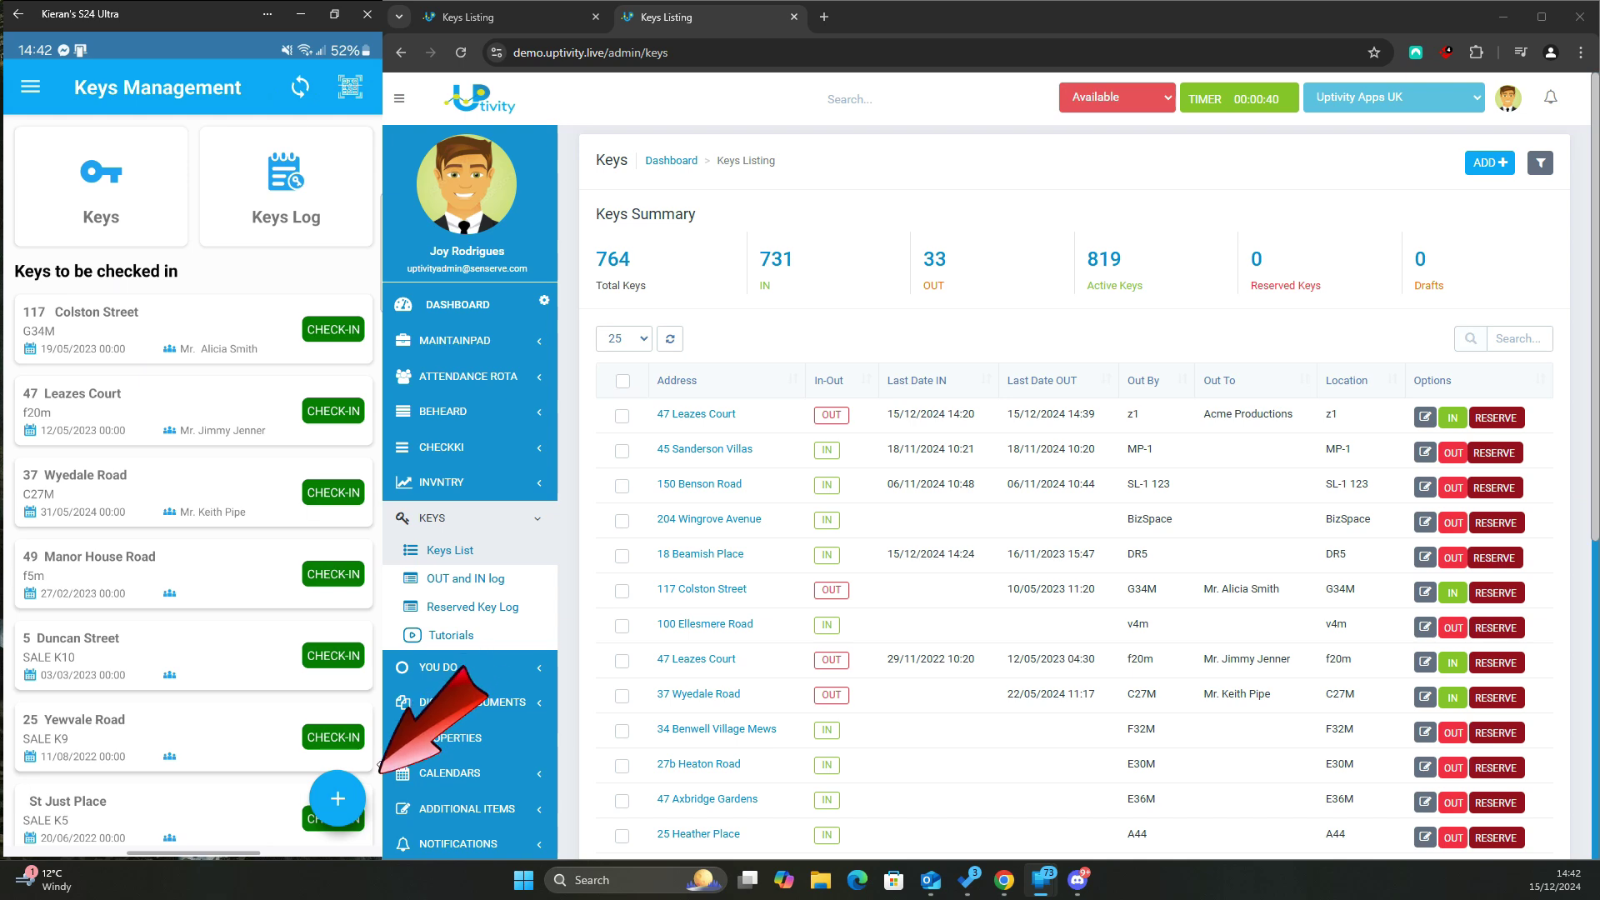
left_click(338, 800)
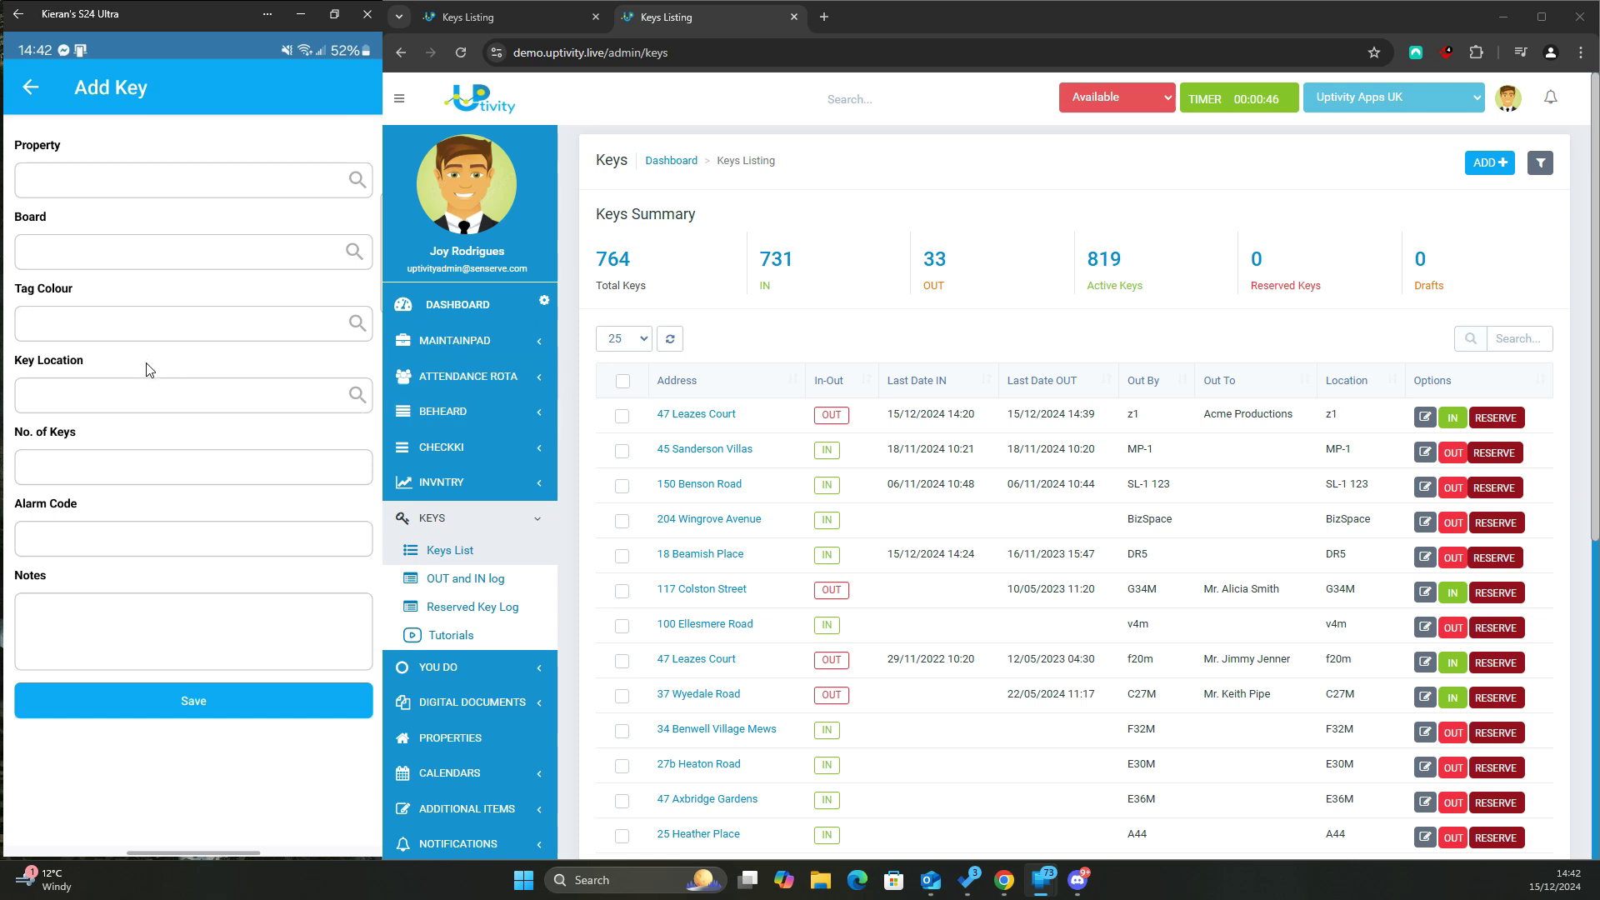
left_click(32, 86)
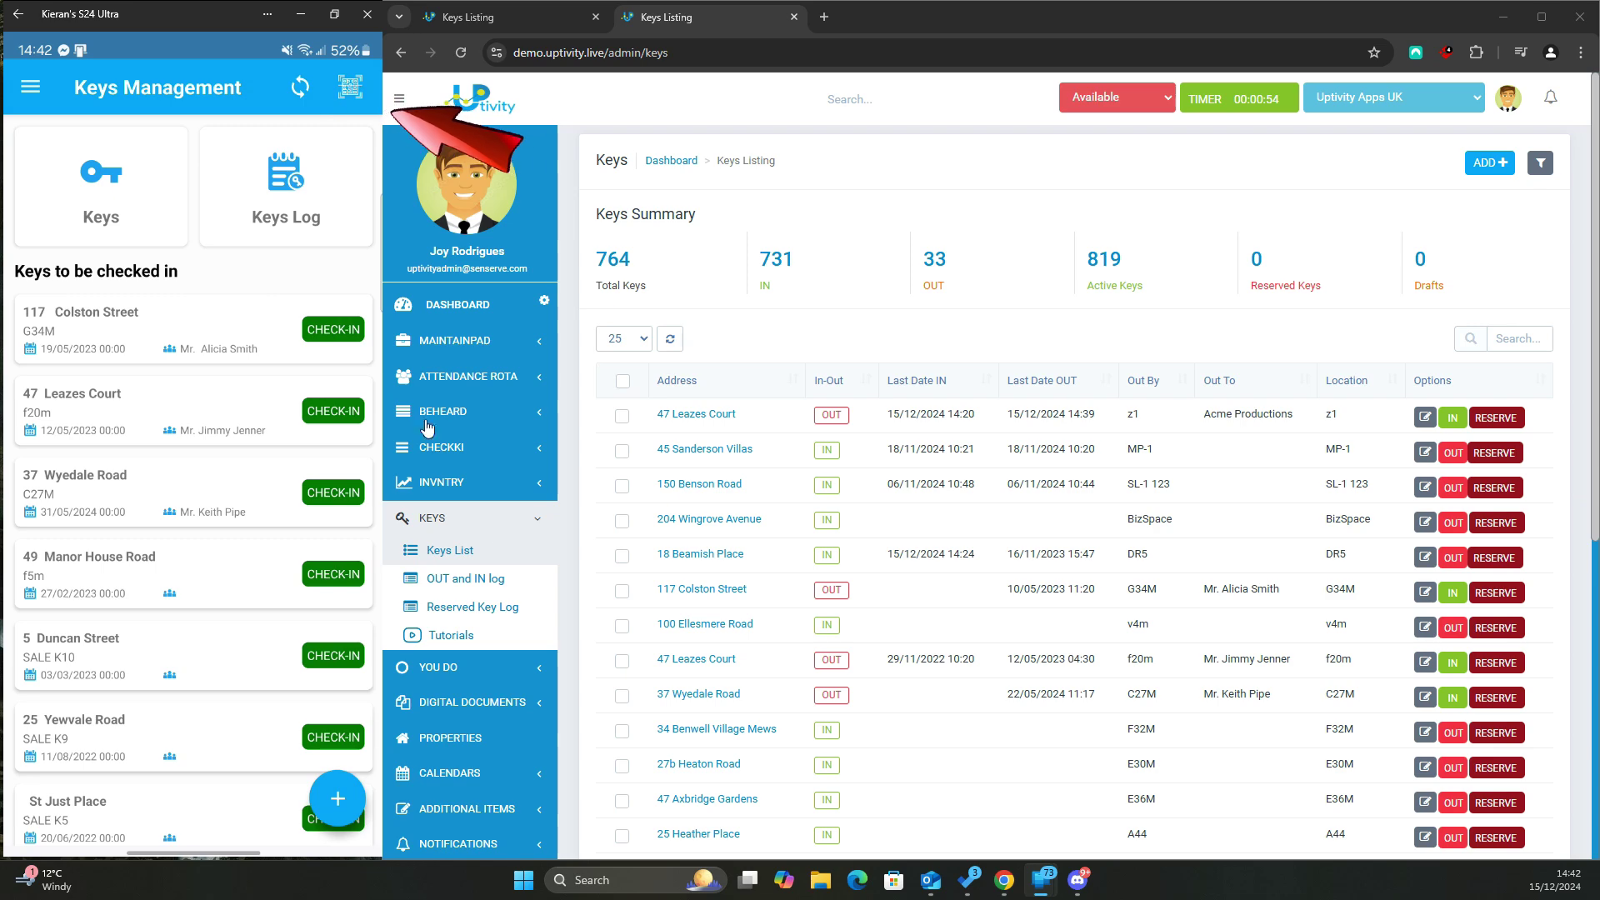
right_click(690, 413)
left_click(718, 421)
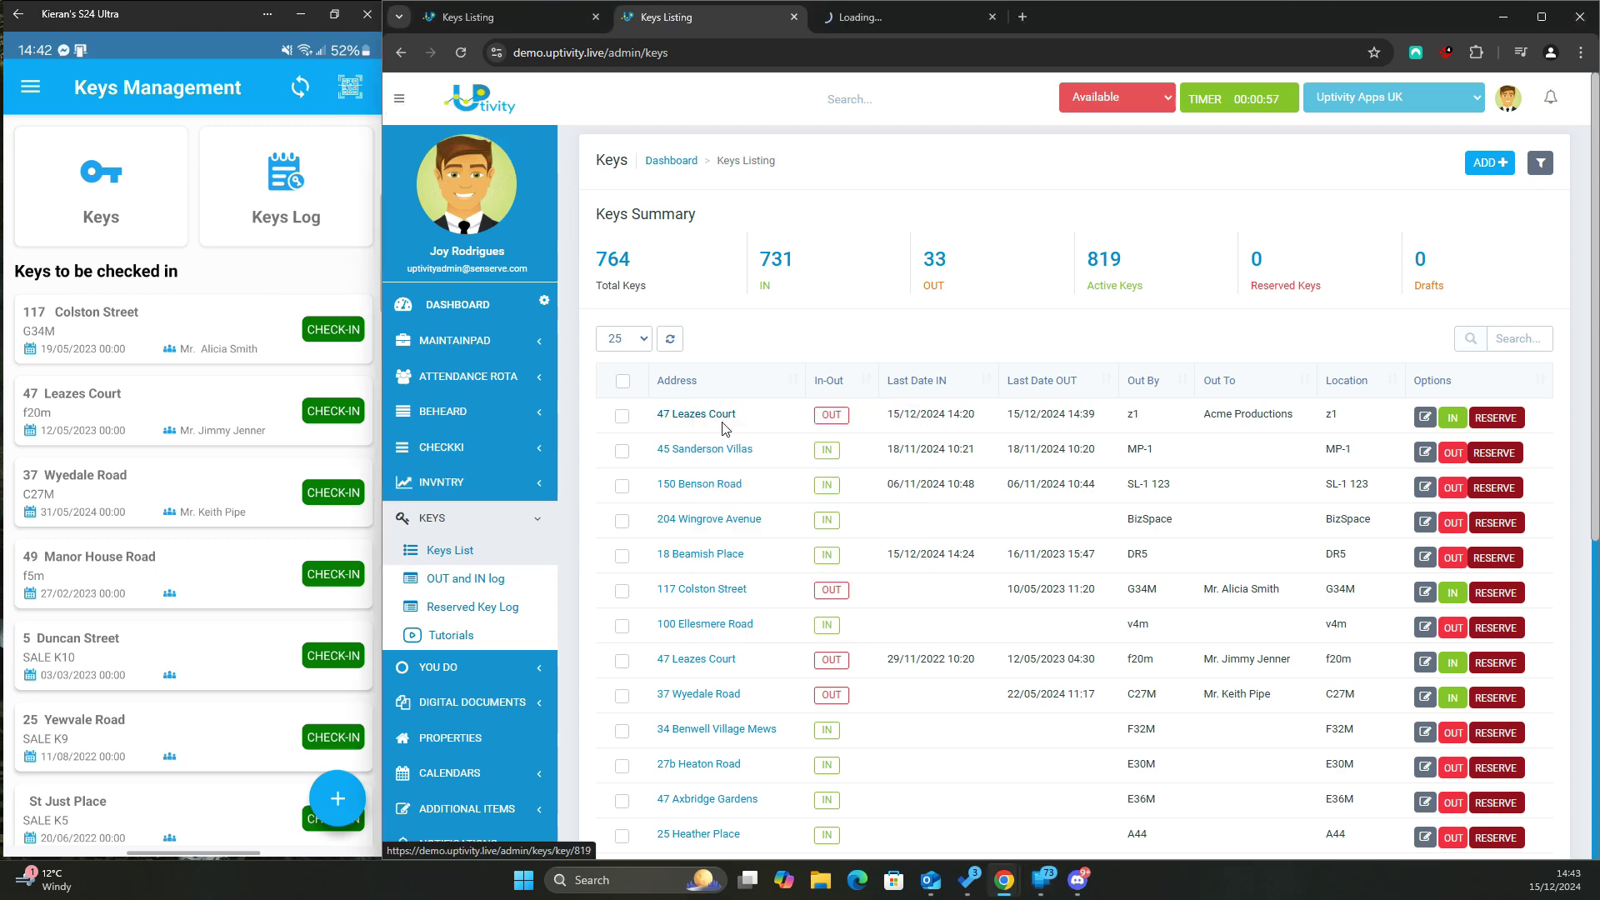
left_click(911, 14)
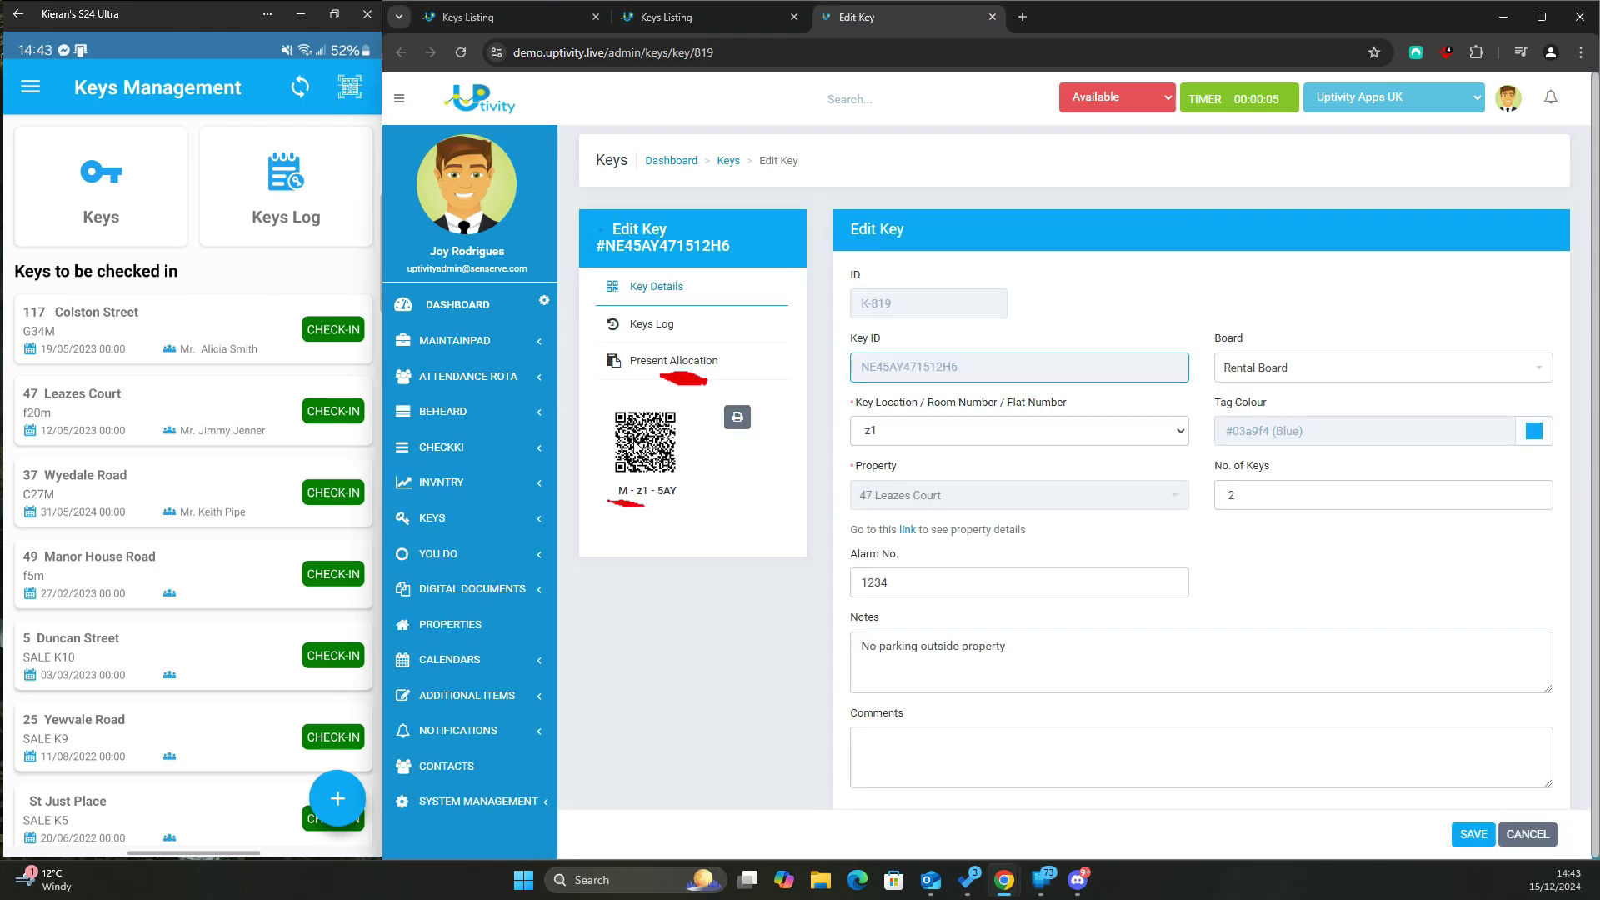
scroll(354, 93, "down", 6)
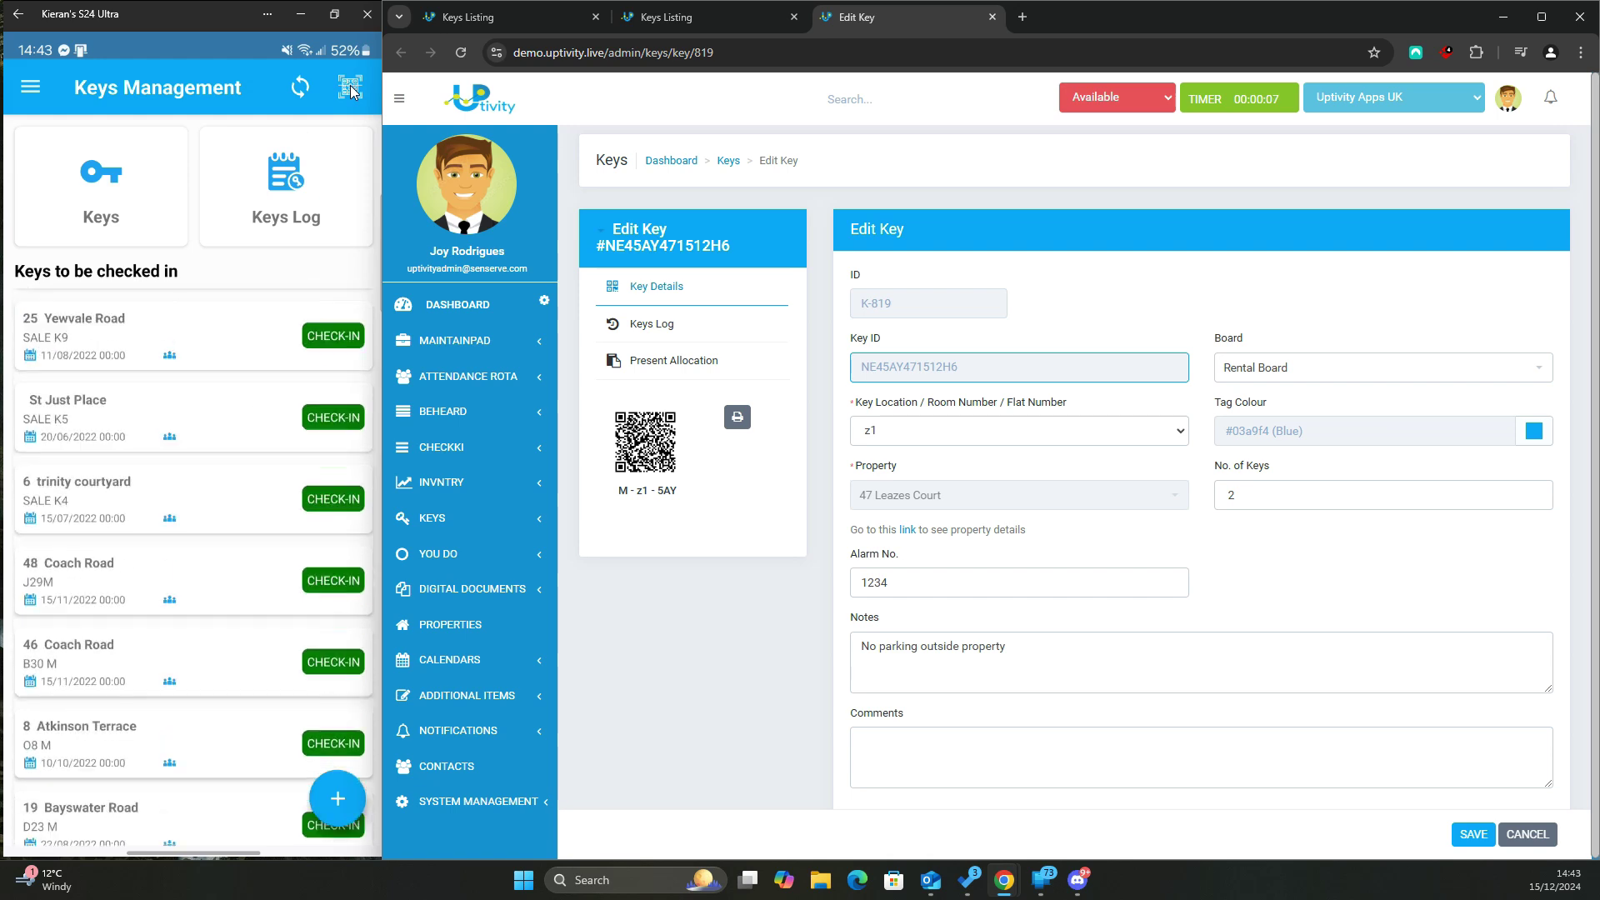
left_click(351, 90)
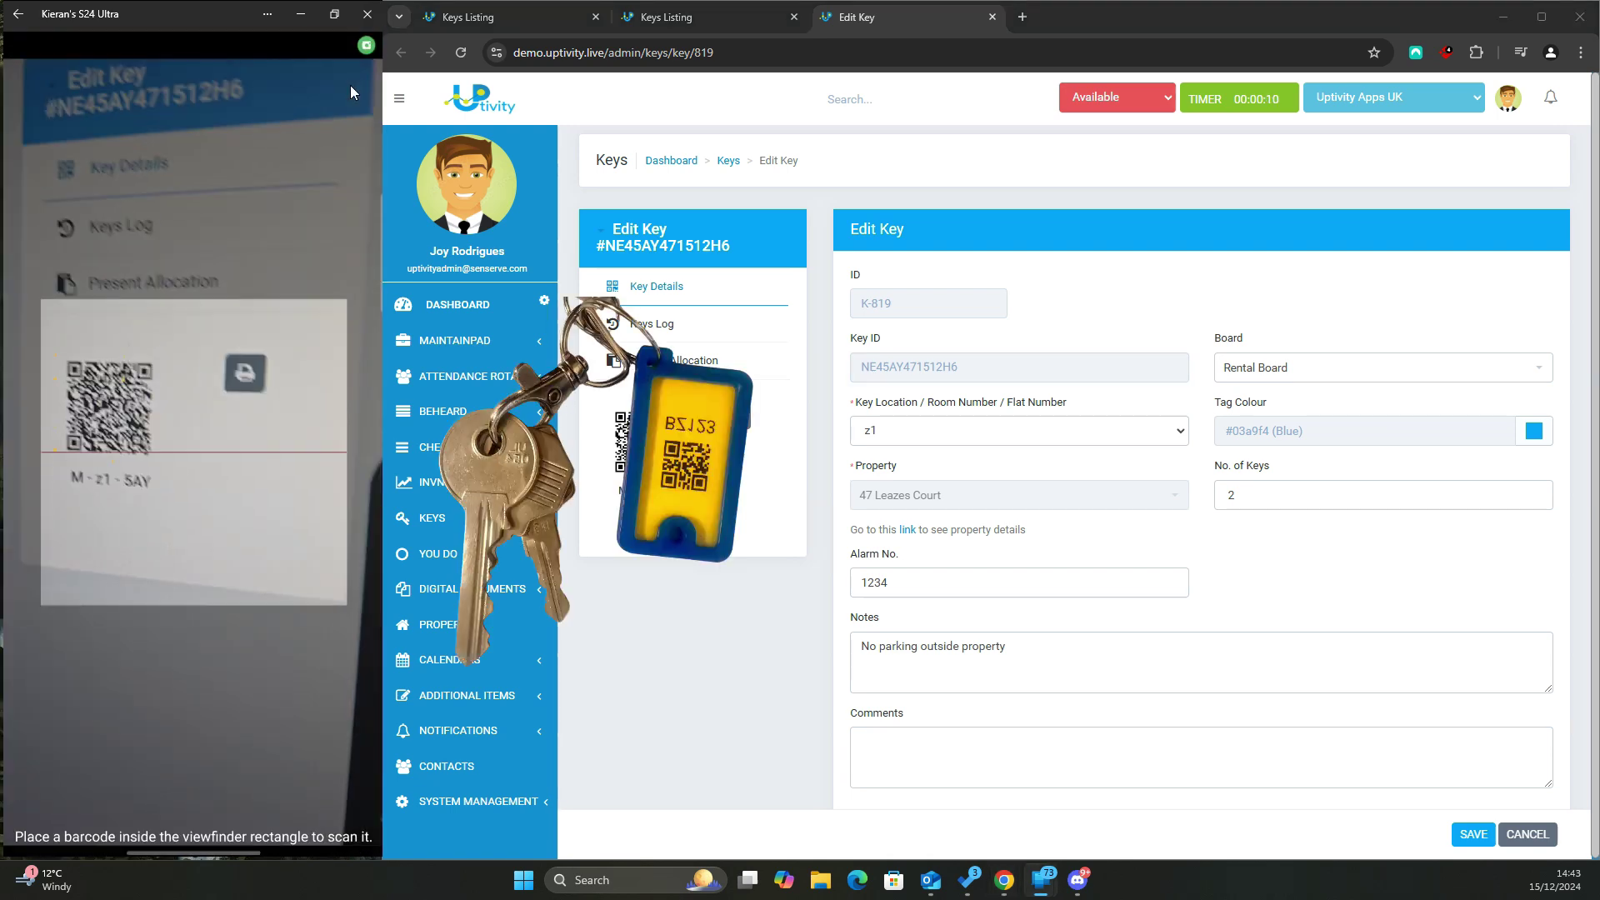